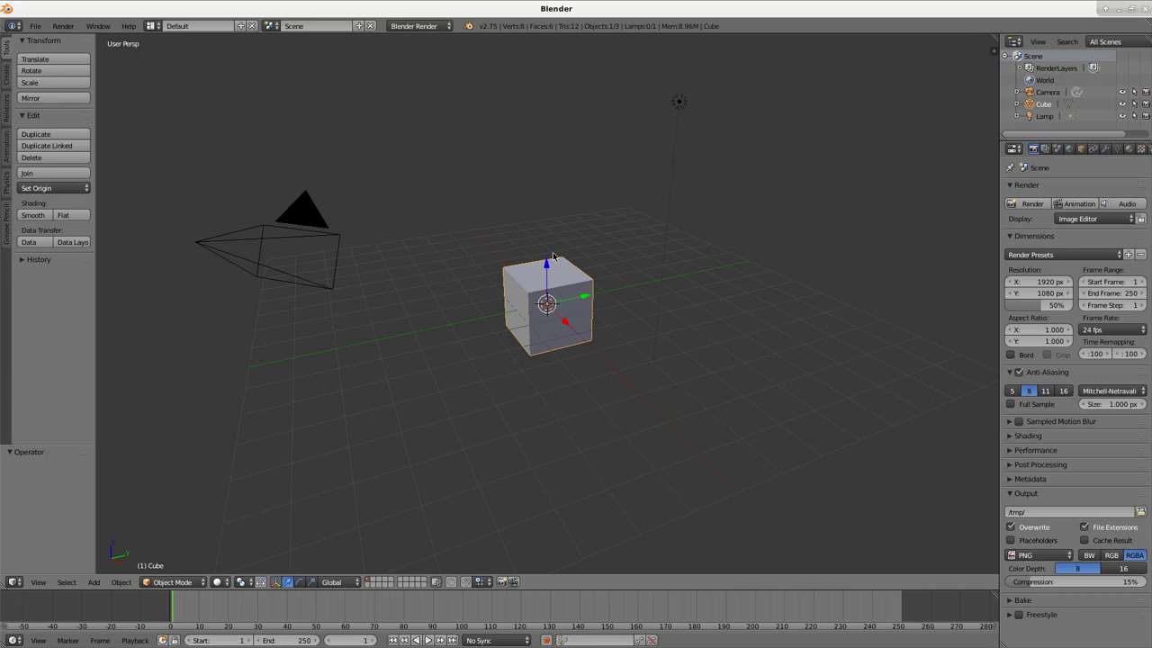
# Delete the default cube and look through the File menu for import options
pyautogui.press('x')
pyautogui.click(553, 257)
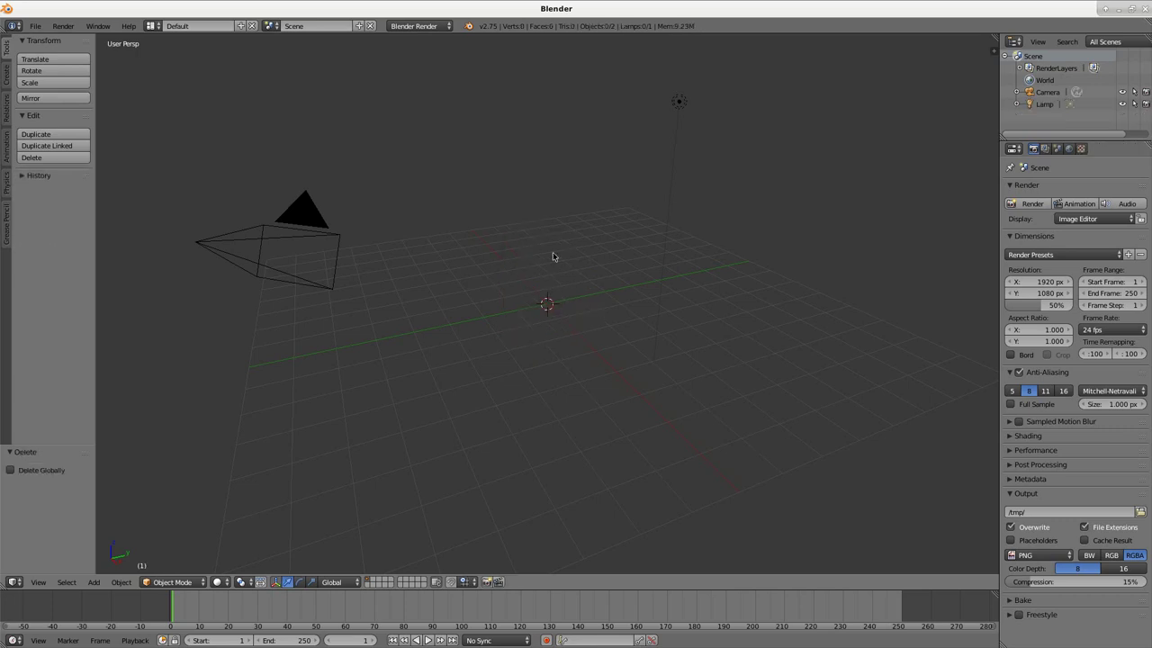
pyautogui.click(35, 25)
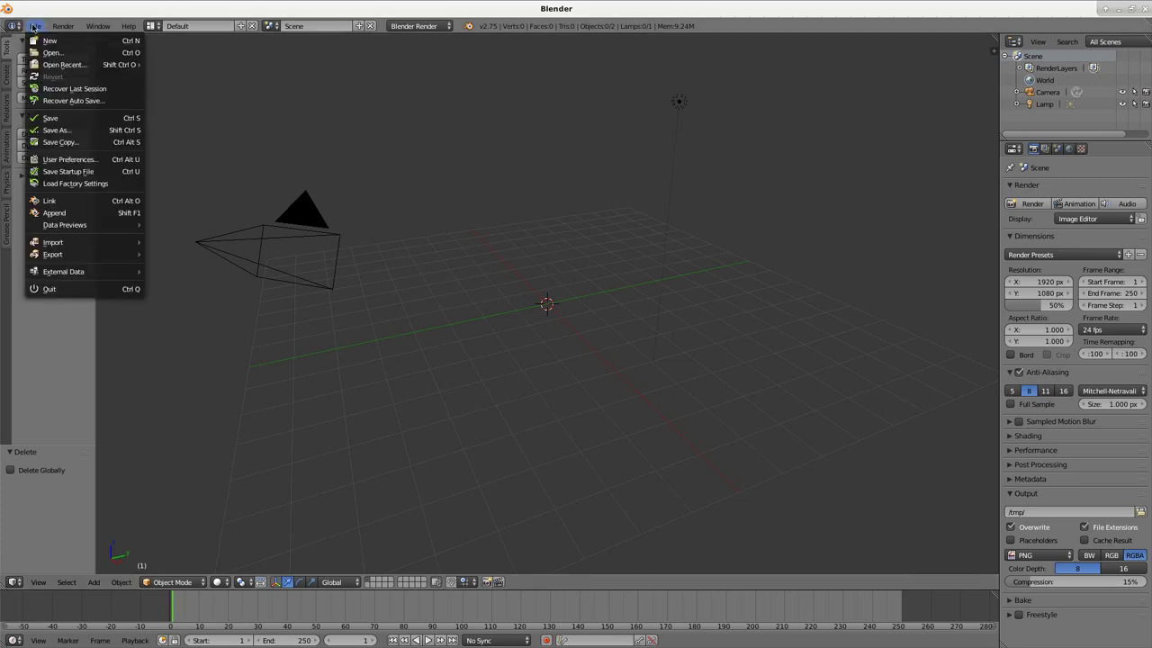
pyautogui.moveTo(74, 242)
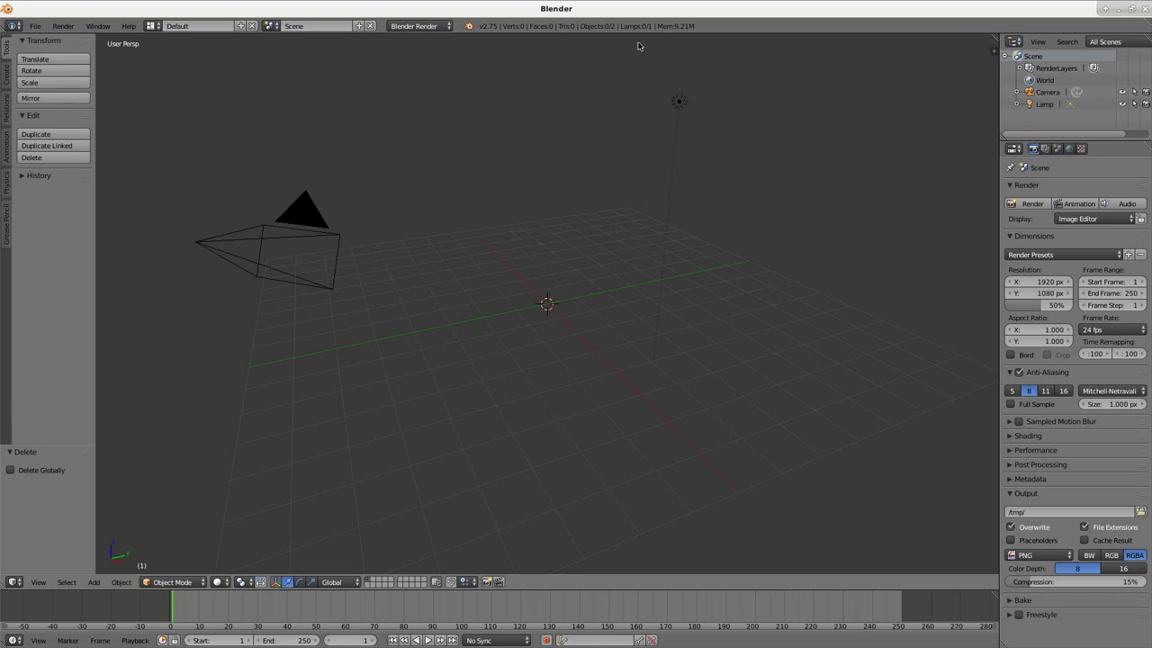
# Run Import COLLADA from the 'col' search and select /tmp/Yoshi/yoshi.dae
pyautogui.press('space')
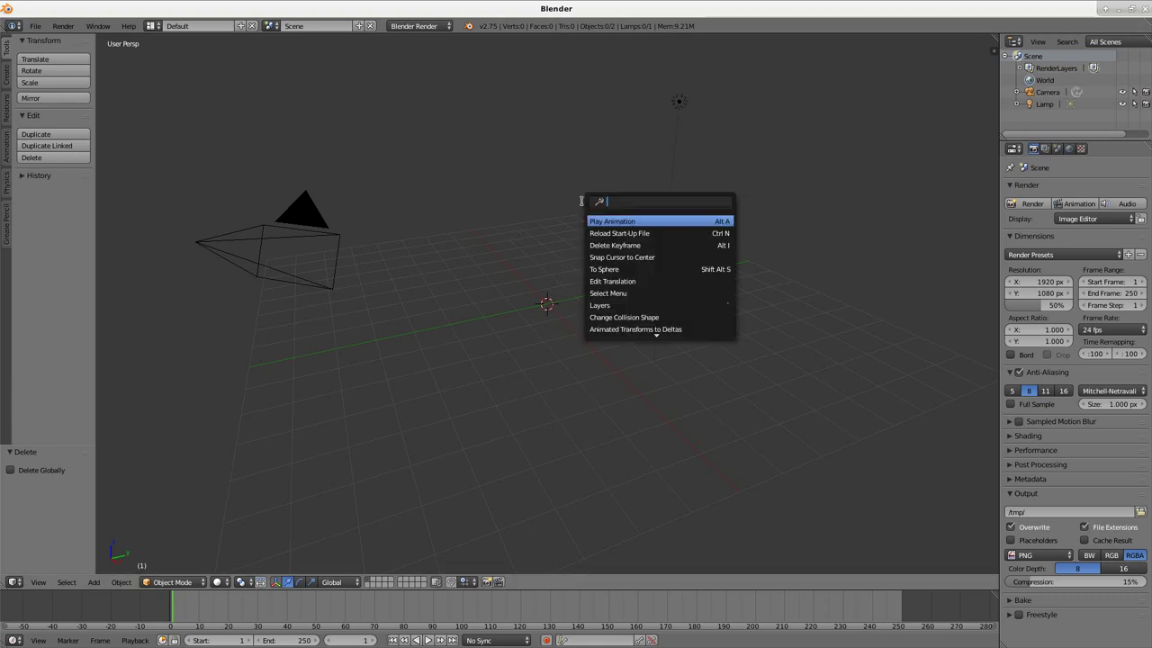
pyautogui.write('coll')
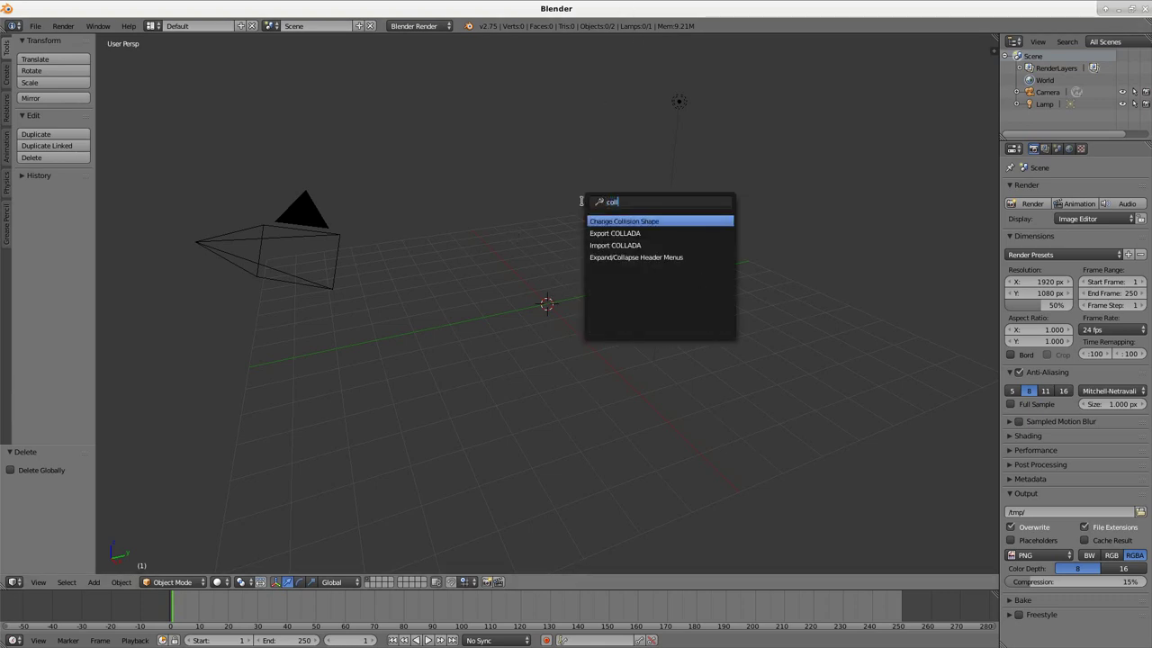
pyautogui.press('Down')
pyautogui.press('Down')
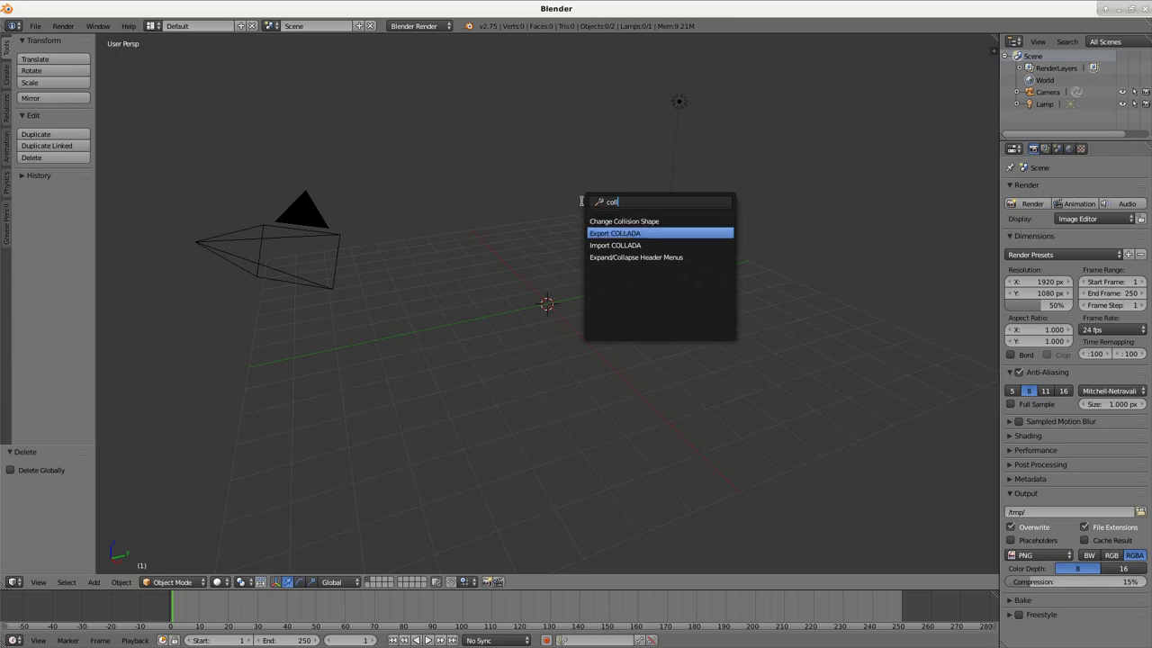
pyautogui.press('Return')
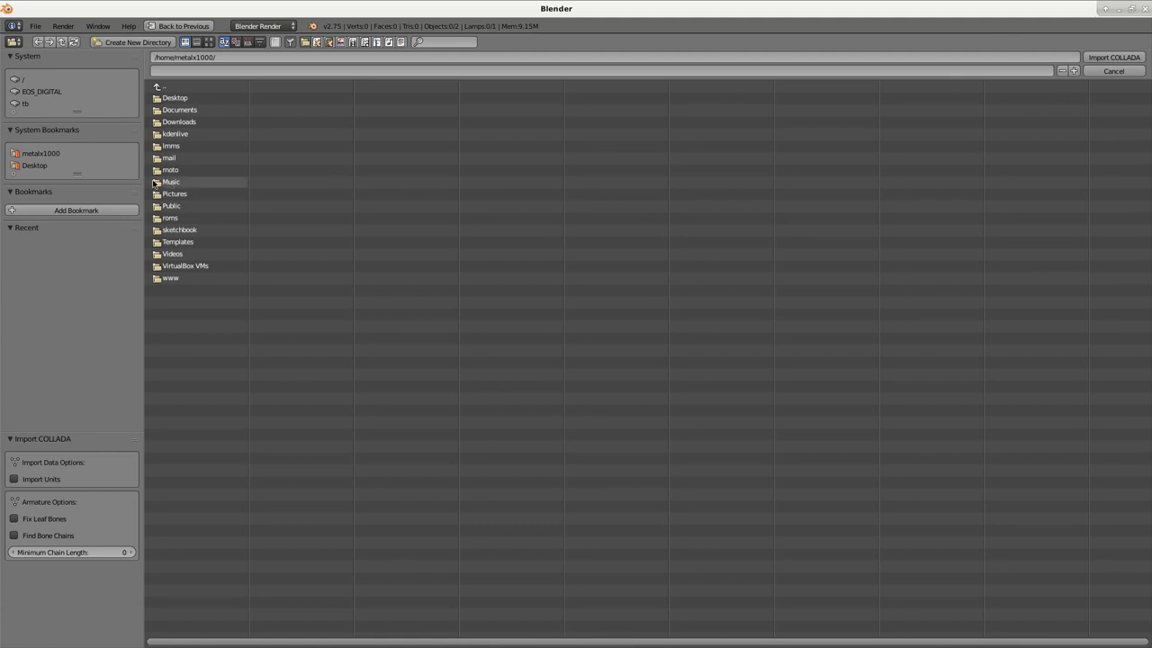
pyautogui.click(49, 79)
pyautogui.click(171, 306)
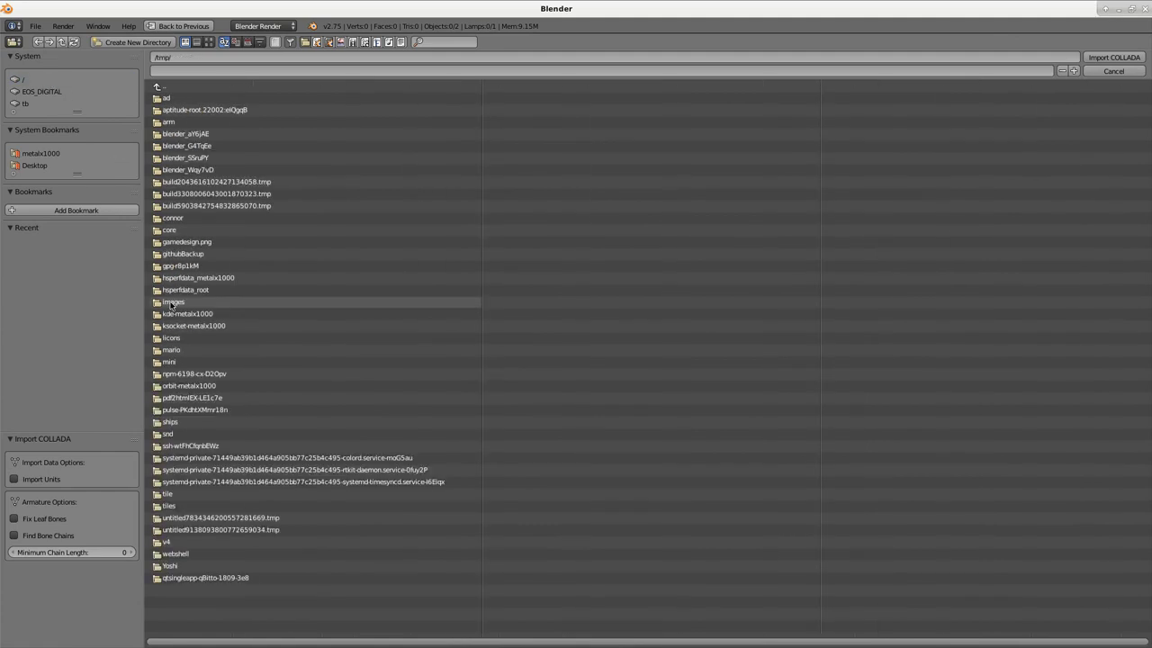
pyautogui.click(180, 567)
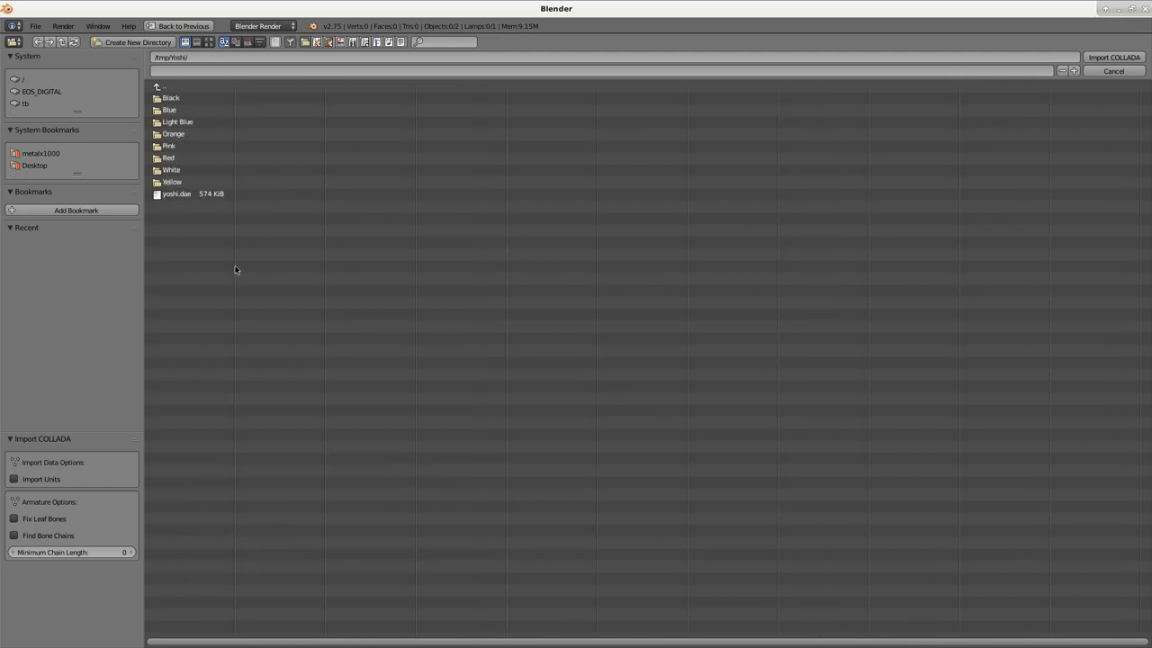
pyautogui.click(212, 196)
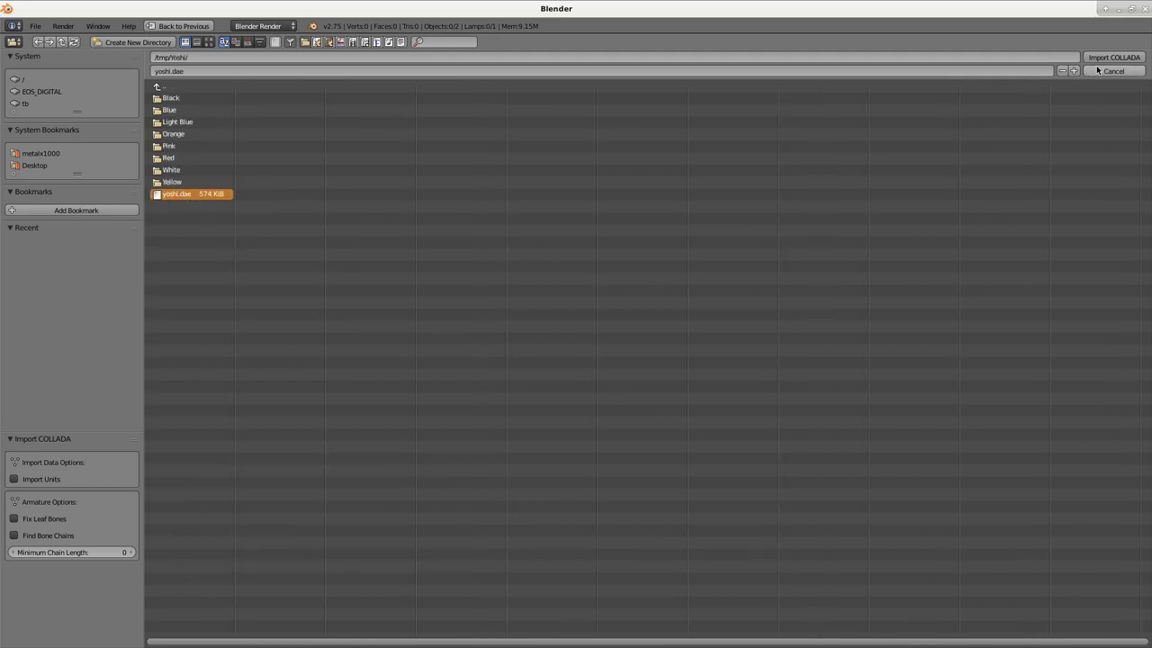
# Import yoshi.dae and scale the Yoshi model down to 0.219
pyautogui.click(1099, 61)
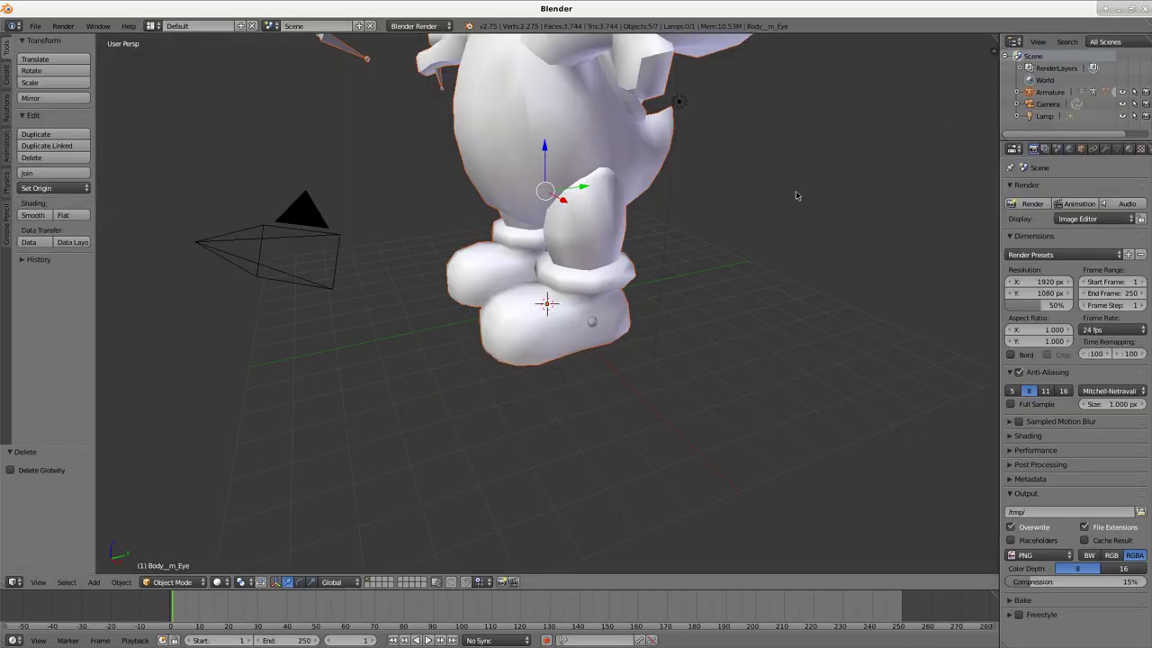
pyautogui.scroll(-2, 616, 205)
pyautogui.scroll(-3, 621, 203)
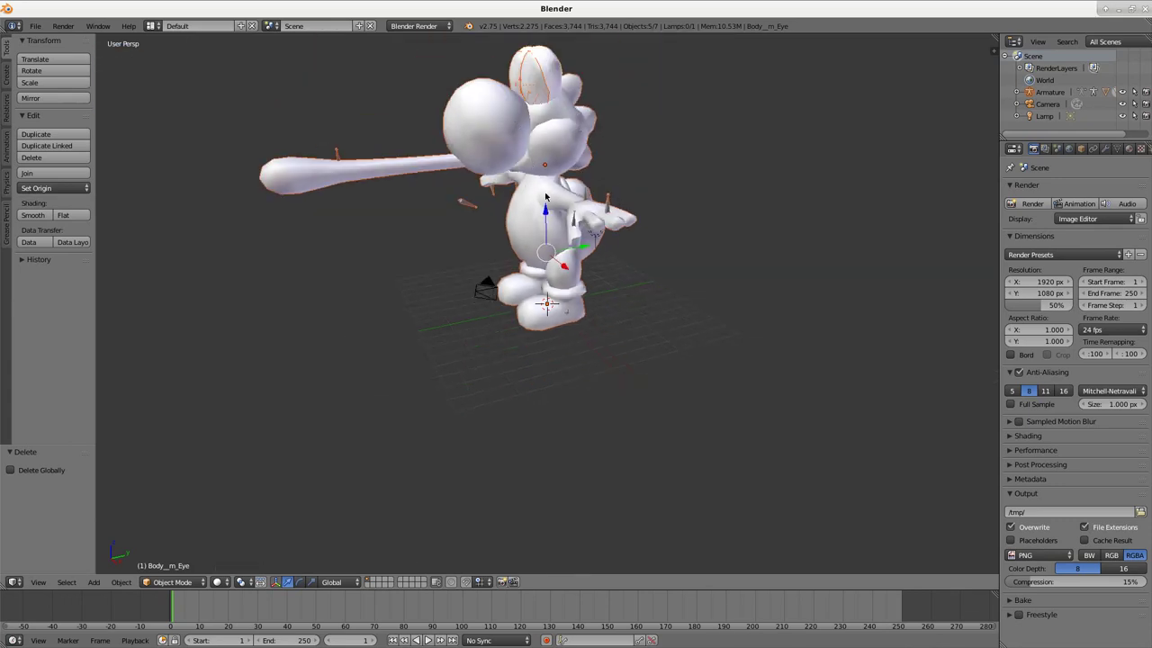
pyautogui.scroll(4, 632, 279)
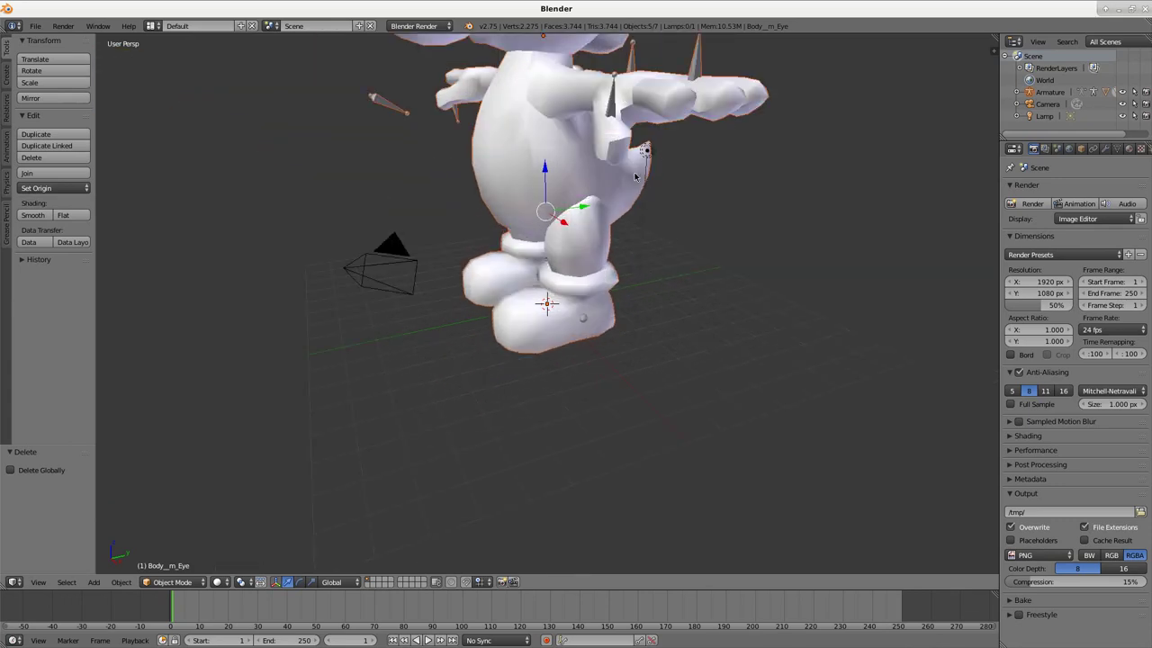
pyautogui.moveTo(509, 65); pyautogui.dragTo(576, 126, button='middle')
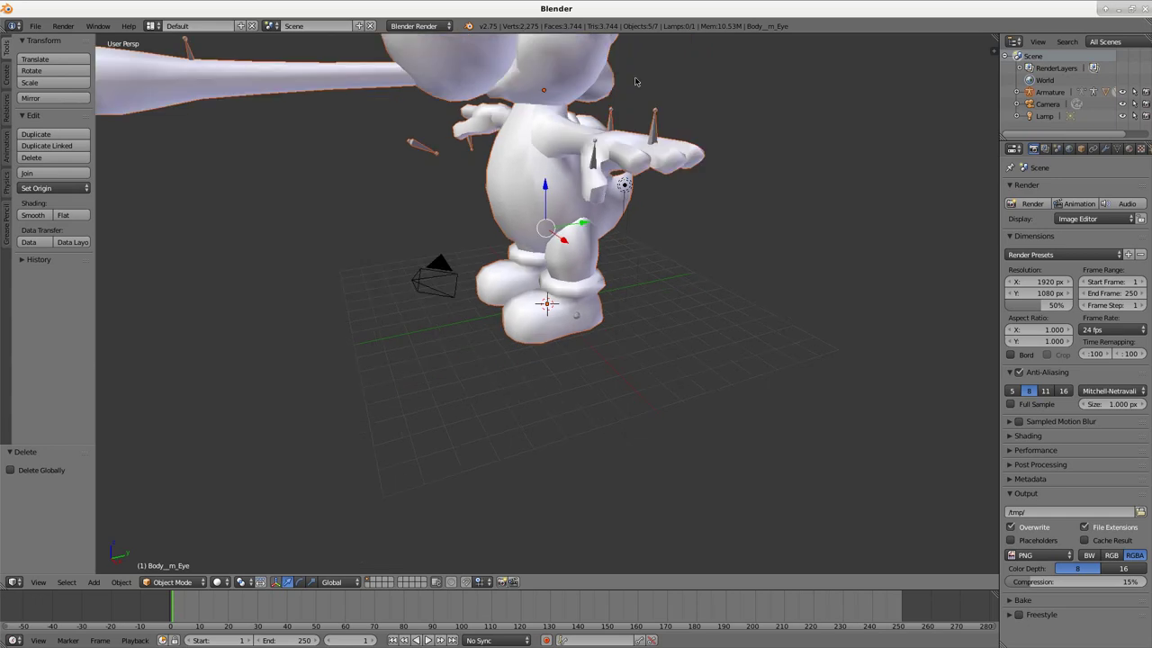
pyautogui.moveTo(550, 173); pyautogui.dragTo(641, 164, button='middle')
pyautogui.scroll(4, 671, 186)
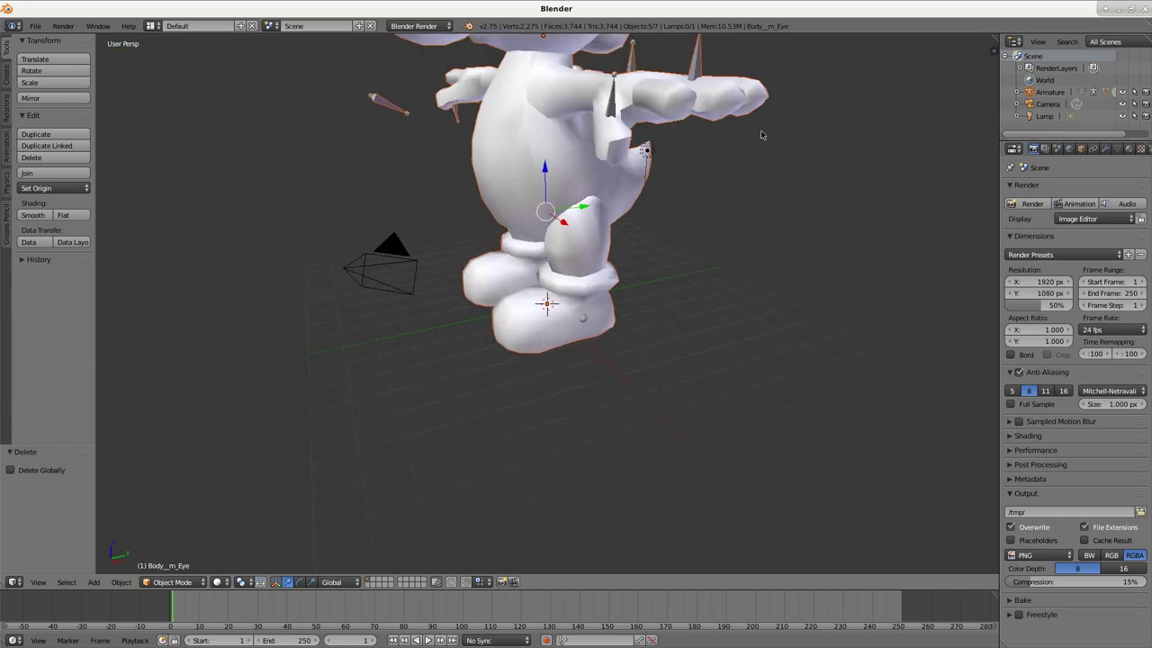
pyautogui.press('s')
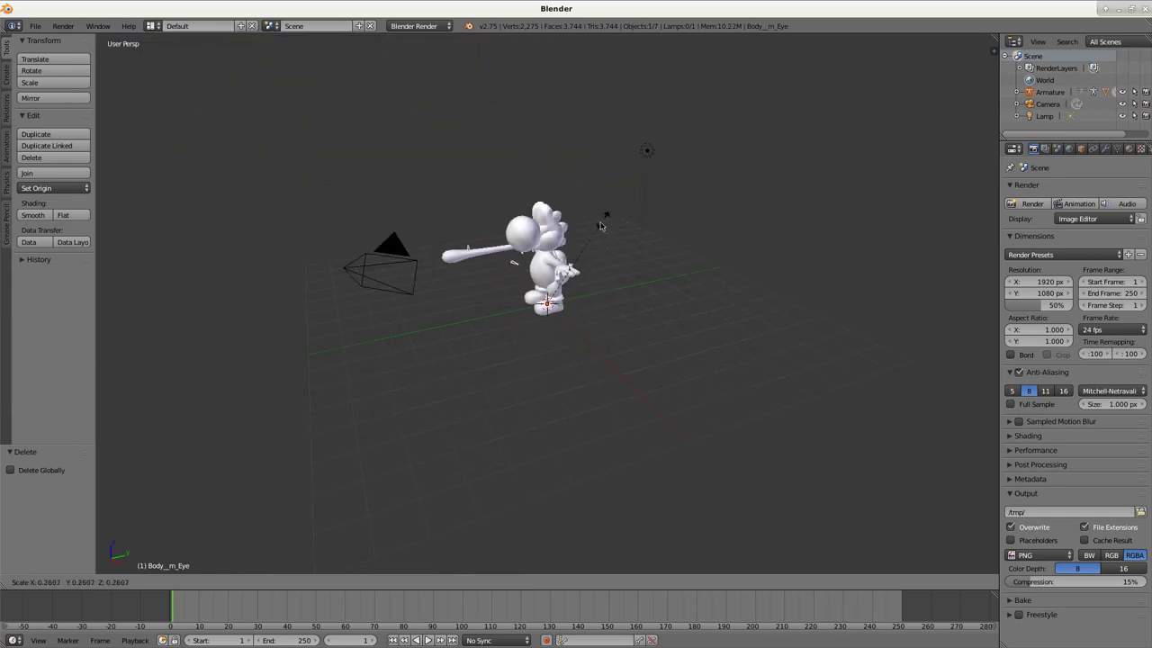
pyautogui.click(594, 235)
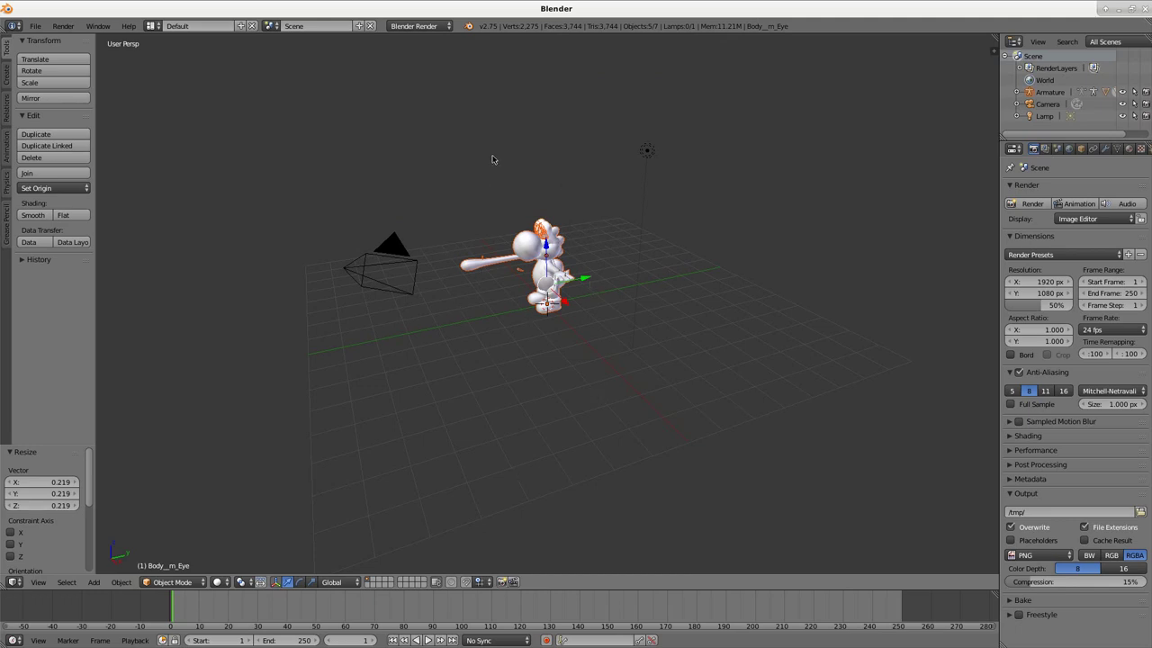
# Move the camera so Yoshi sits centred in the camera view
pyautogui.press('KP_0')
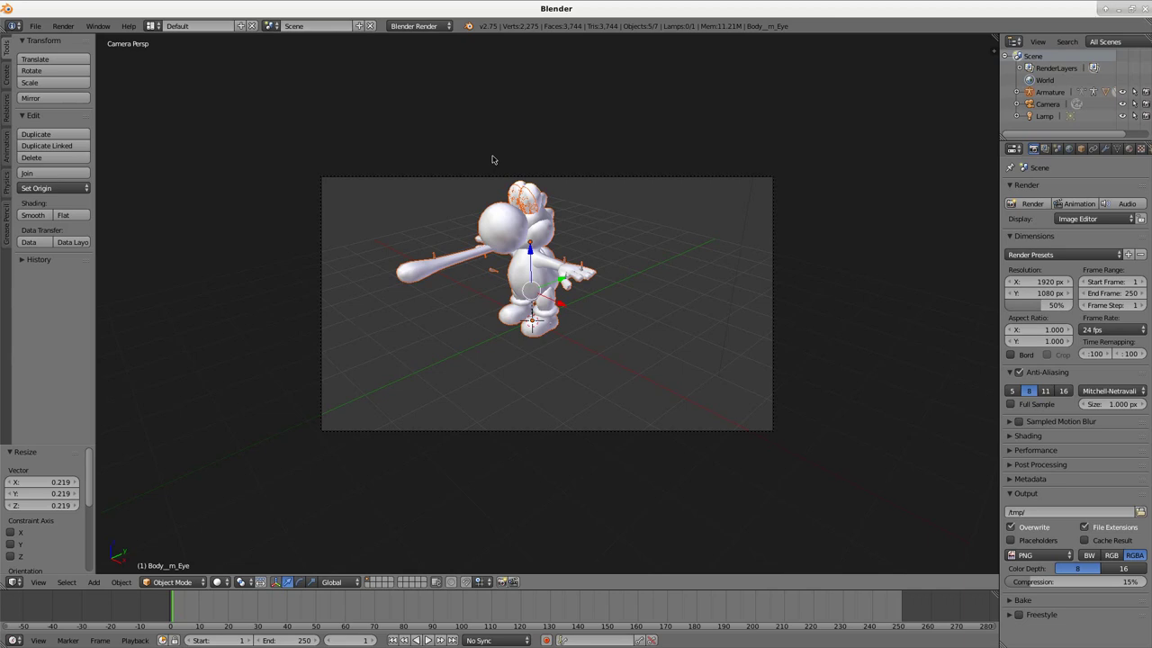
pyautogui.rightClick(566, 177)
pyautogui.press('g')
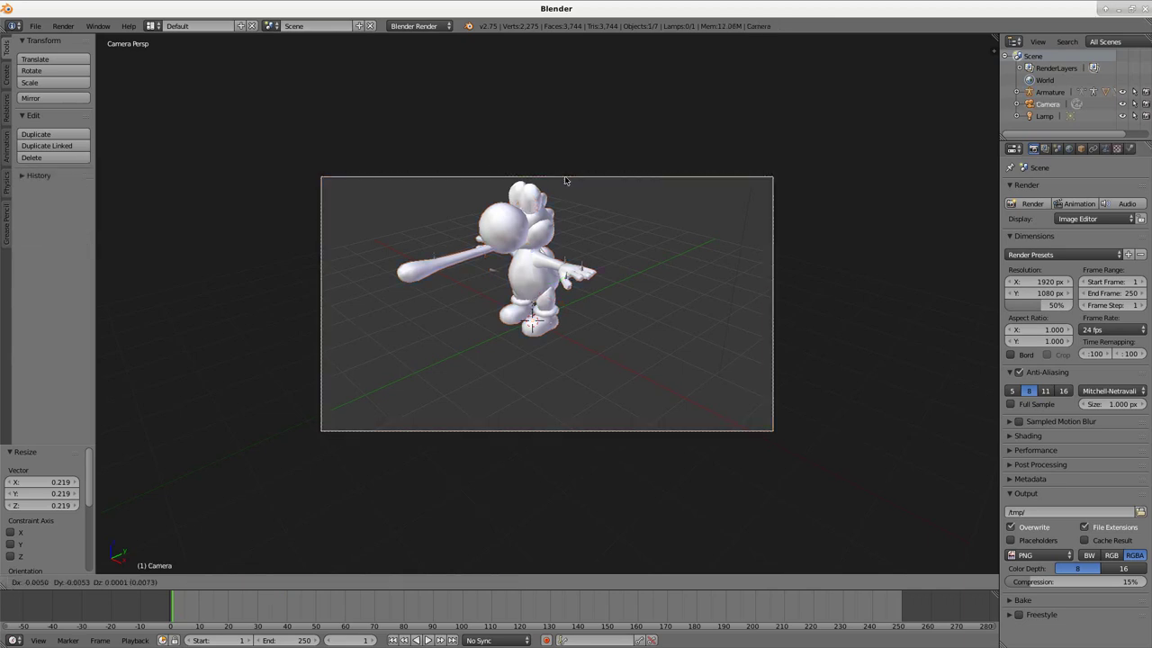
pyautogui.click(526, 159)
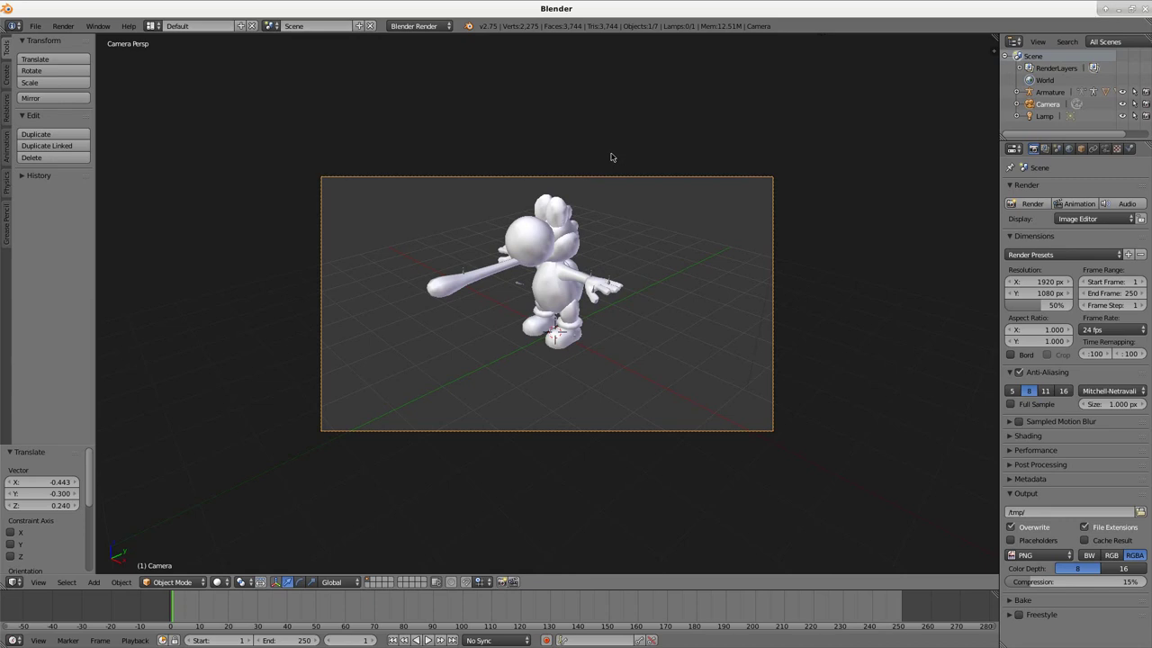
pyautogui.press('F12')
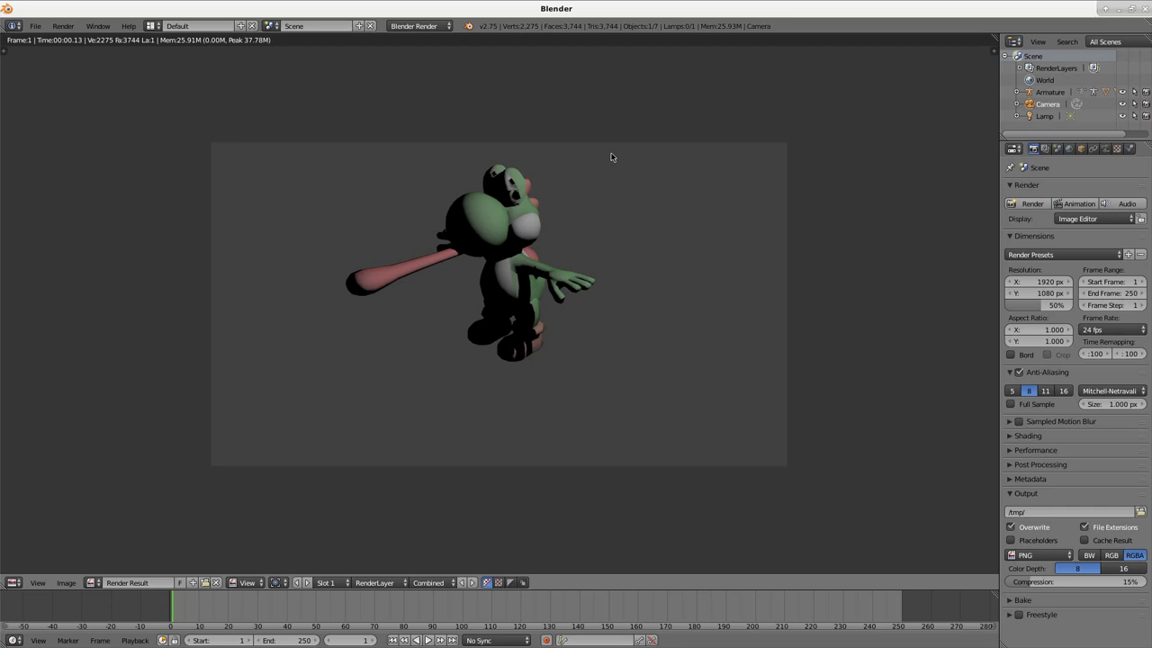
pyautogui.press('Escape')
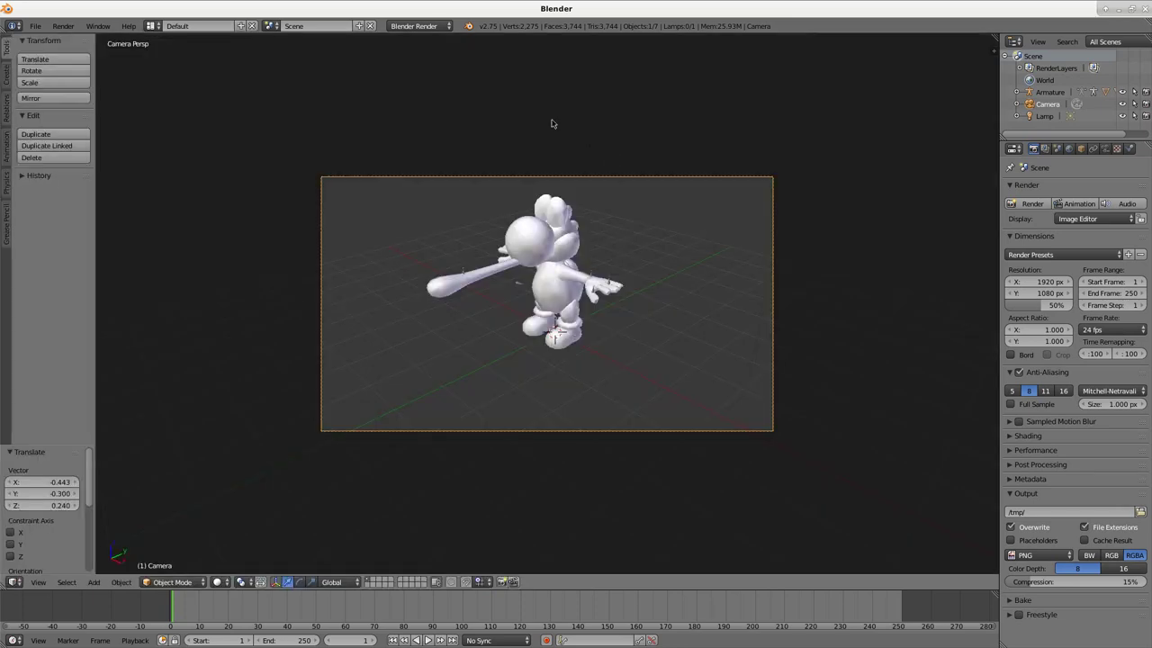
pyautogui.click(443, 27)
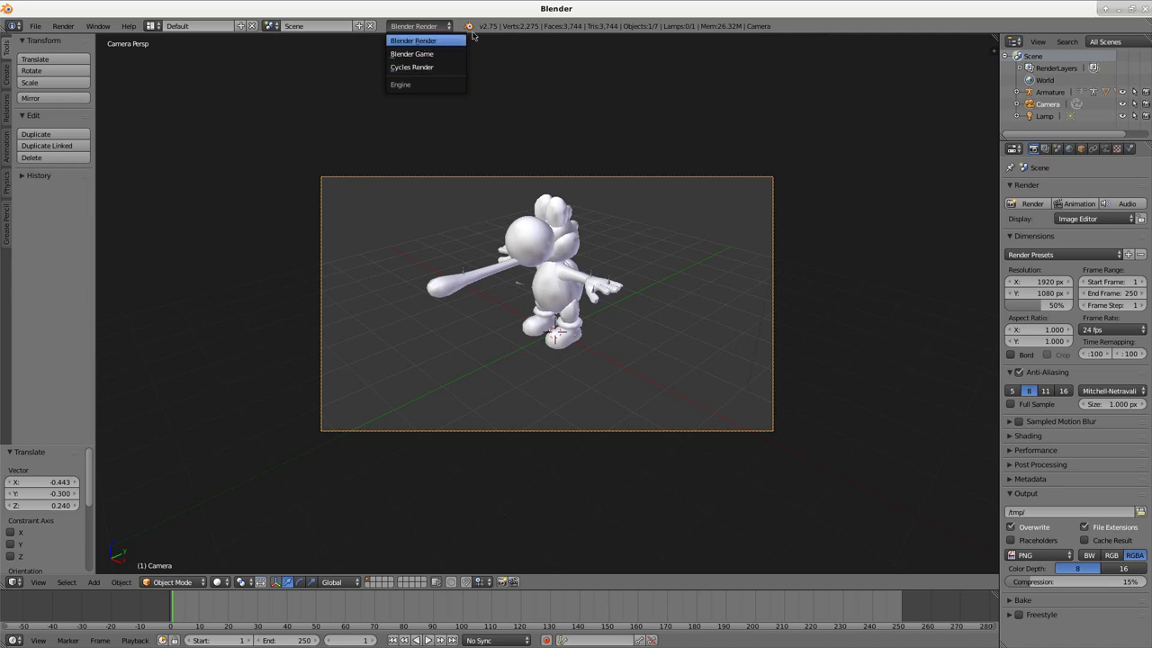
pyautogui.click(419, 42)
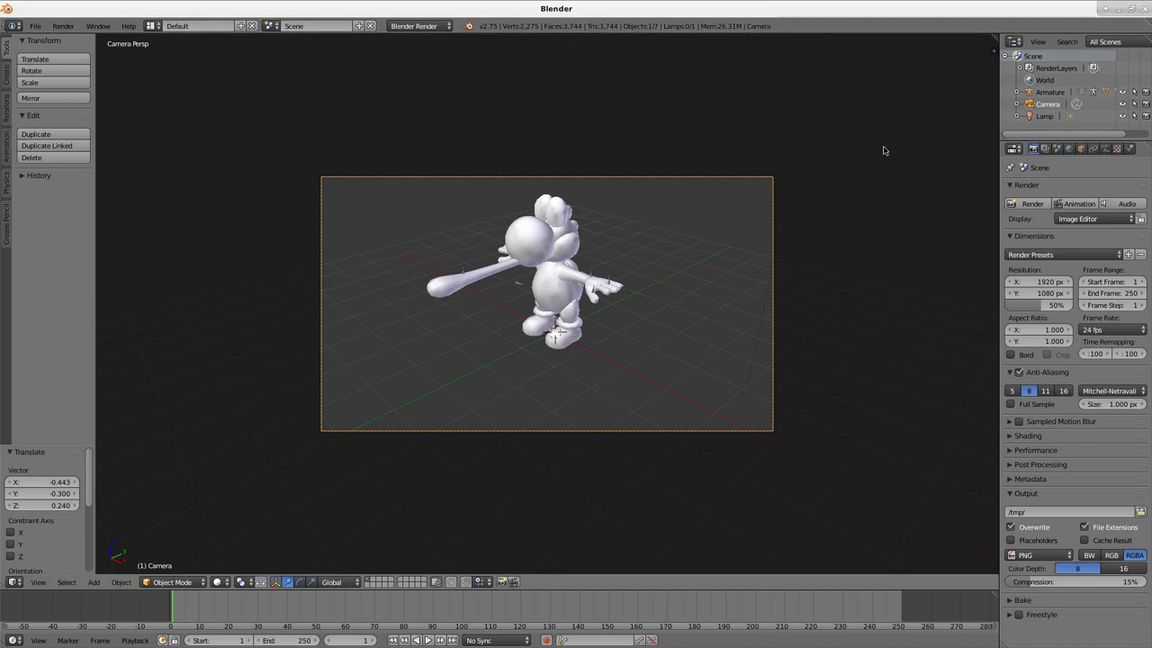
# Enable Ambient Occlusion with Multiply blending and Environment Lighting in World settings, then test-render
pyautogui.click(1070, 149)
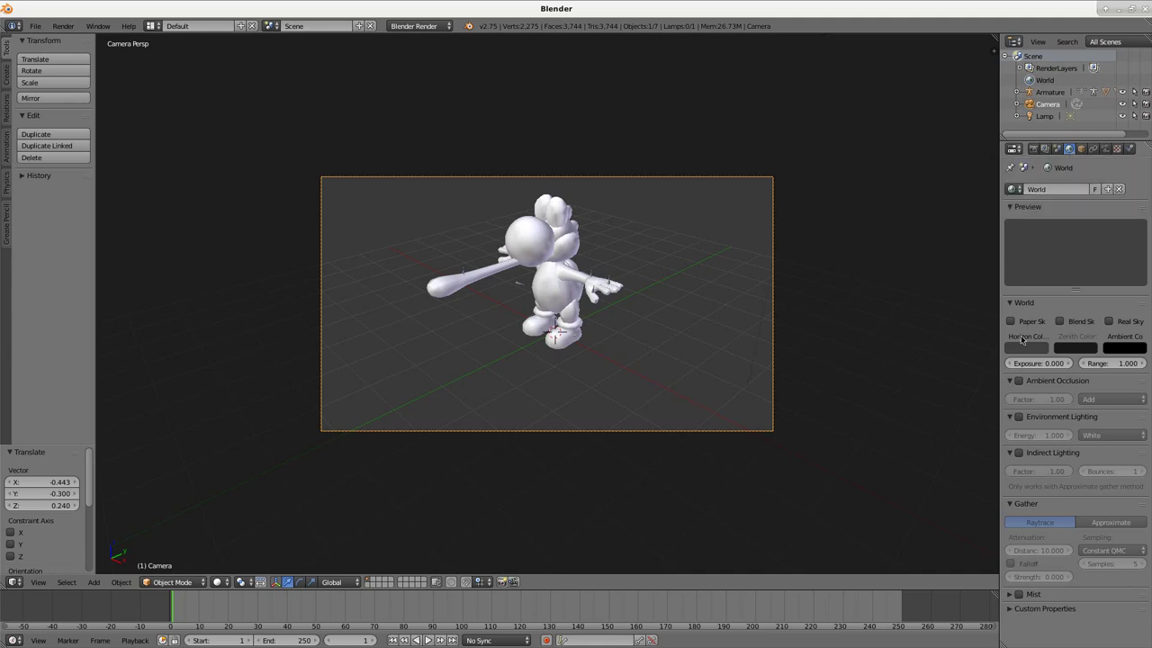
pyautogui.click(1019, 381)
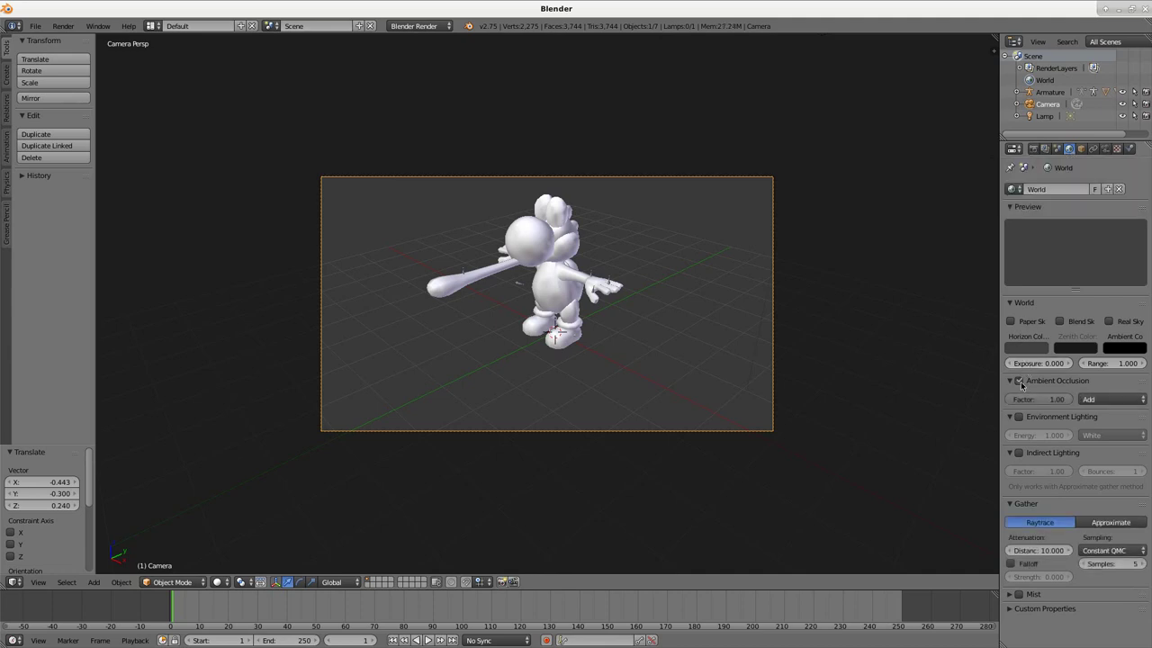
pyautogui.click(1121, 399)
pyautogui.click(1116, 385)
pyautogui.click(1018, 417)
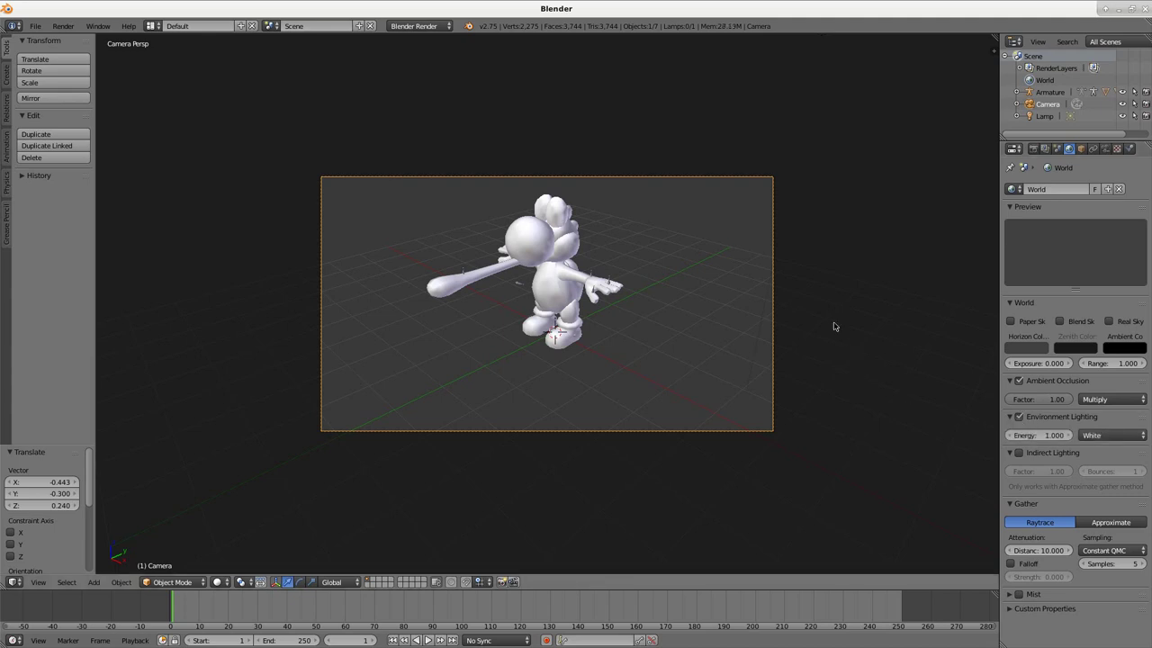
pyautogui.press('F12')
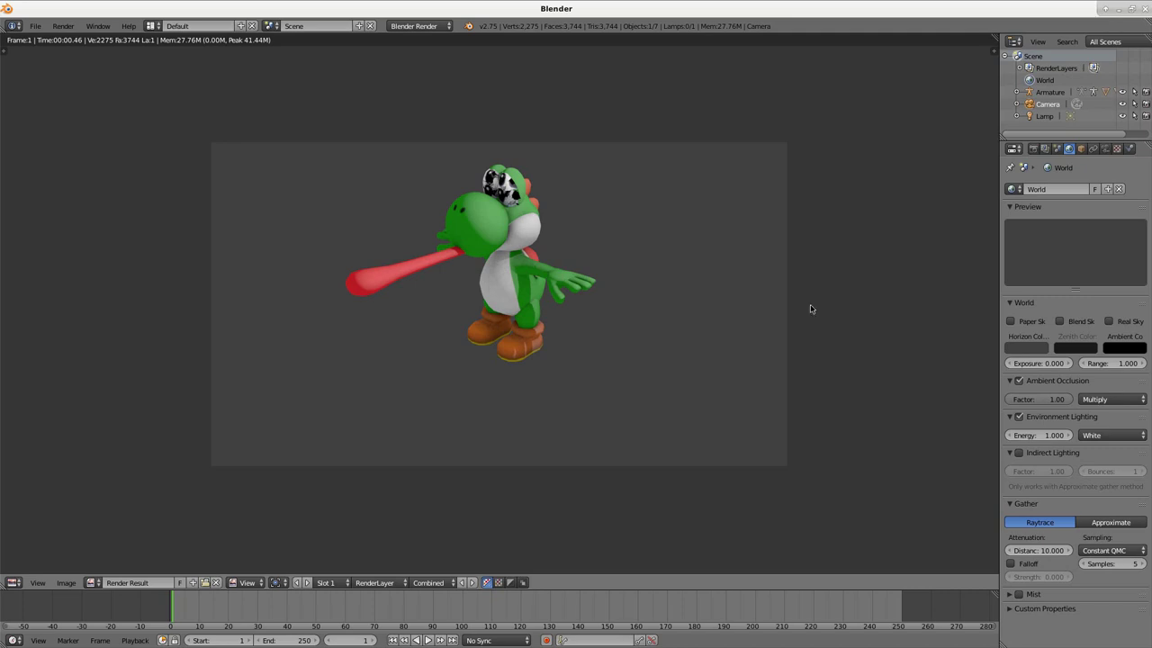
pyautogui.press('Escape')
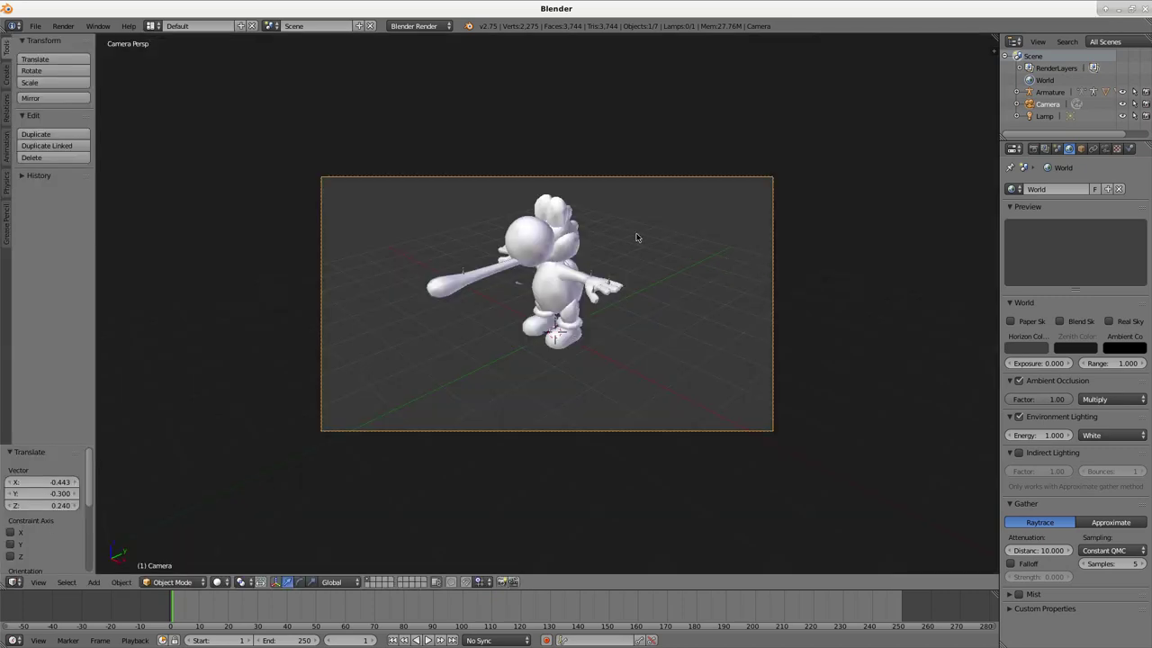
# Delete the glitchy pupil object on Yoshi's head, undoing one wrong deletion first
pyautogui.rightClick(552, 214)
pyautogui.press('x')
pyautogui.click(551, 216)
pyautogui.hotkey('ctrl', 'z')
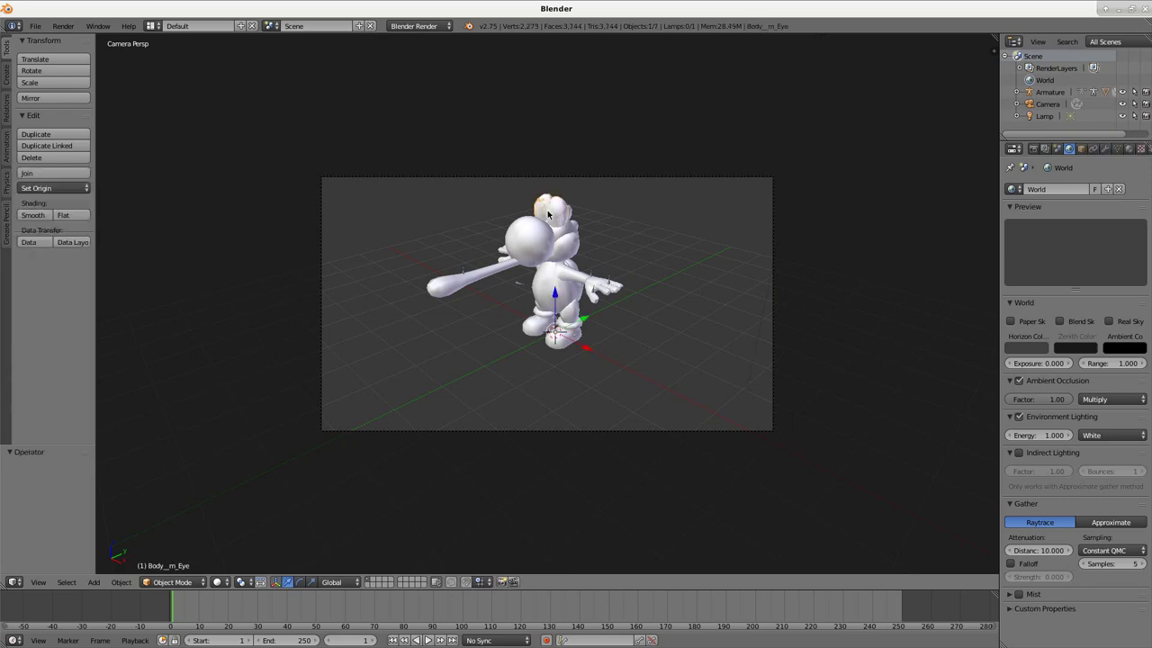
pyautogui.rightClick(553, 219)
pyautogui.press('x')
pyautogui.click(552, 219)
# Delete the remaining broken eye mesh and render Yoshi to check the eyes
pyautogui.rightClick(552, 214)
pyautogui.press('x')
pyautogui.rightClick(553, 216)
pyautogui.press('x')
pyautogui.click(540, 210)
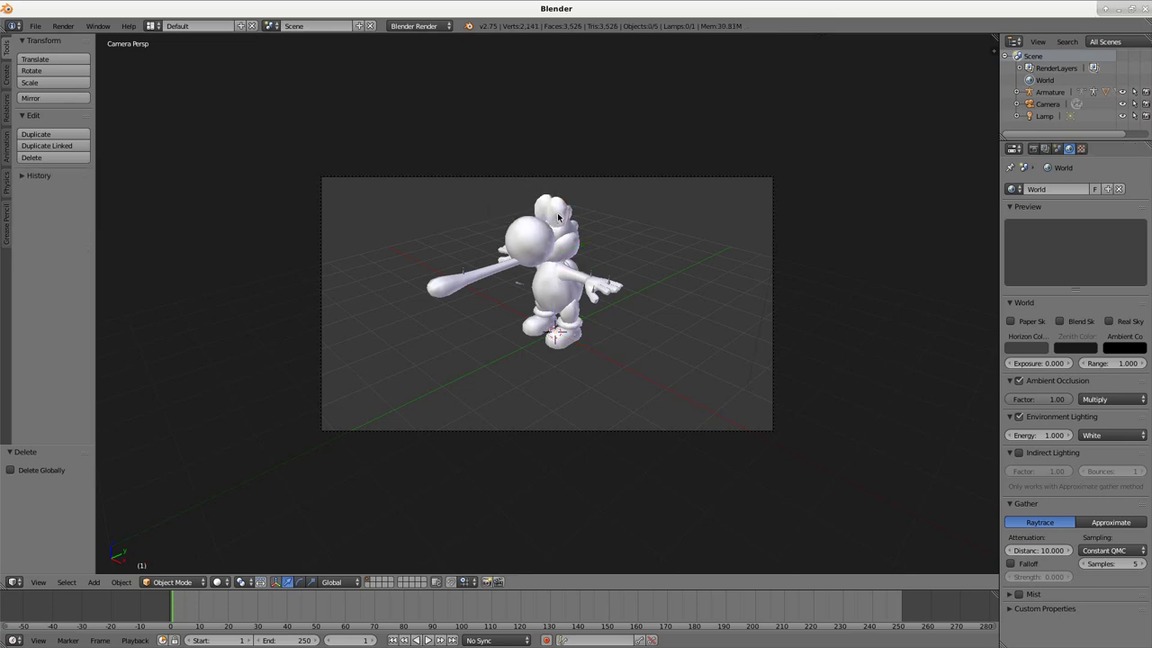
pyautogui.press('F12')
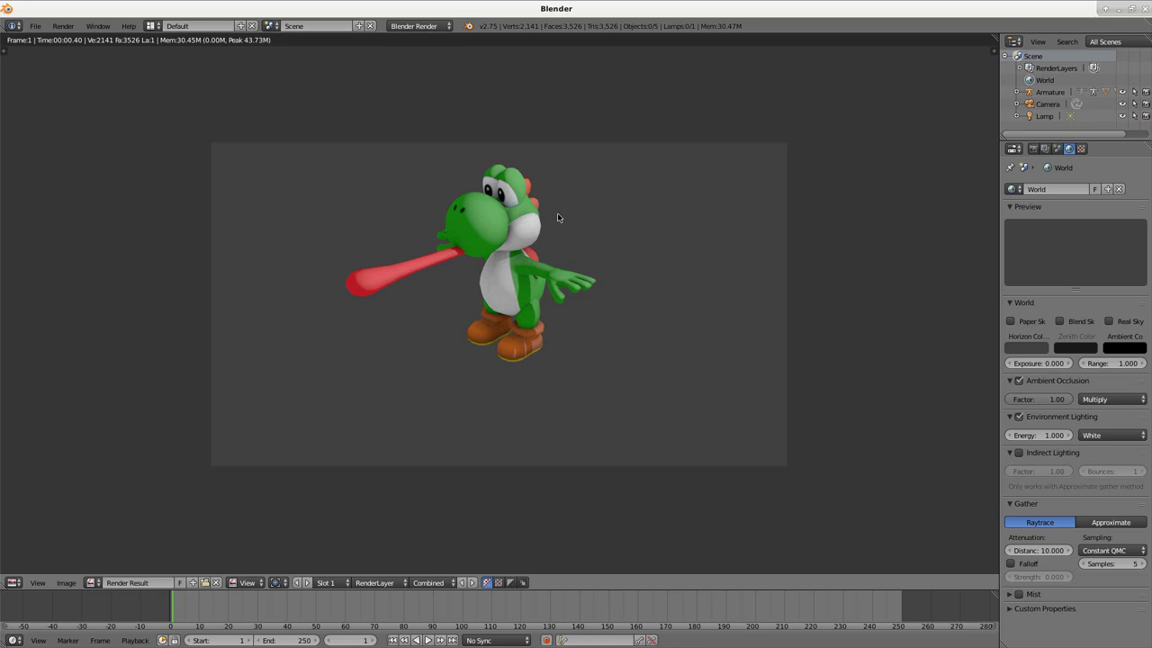
# Add a plane under Yoshi, scale it by 10, and render the shadowed floor
pyautogui.press('Escape')
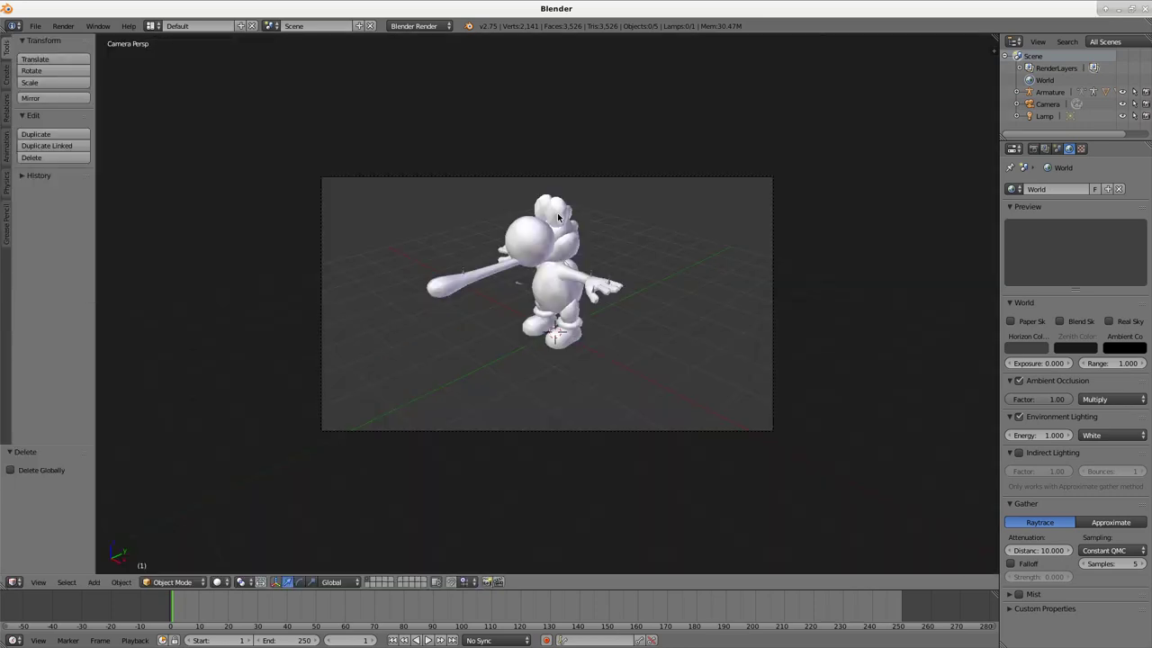
pyautogui.press('space')
pyautogui.write('plane')
pyautogui.press('Return')
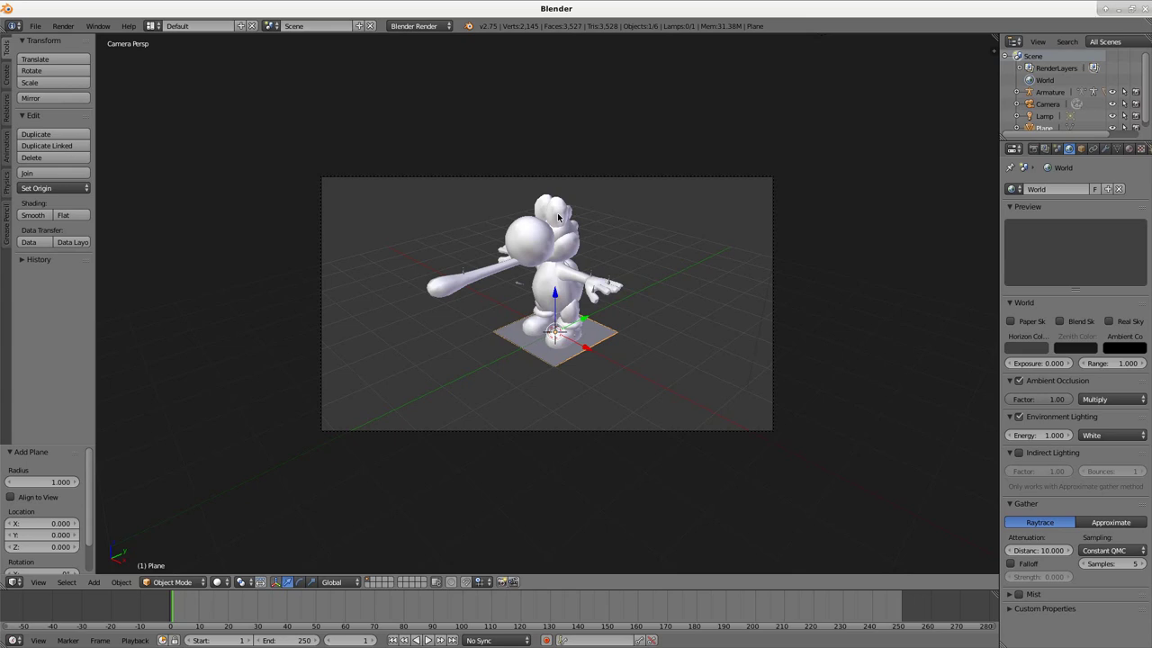
pyautogui.write('s10')
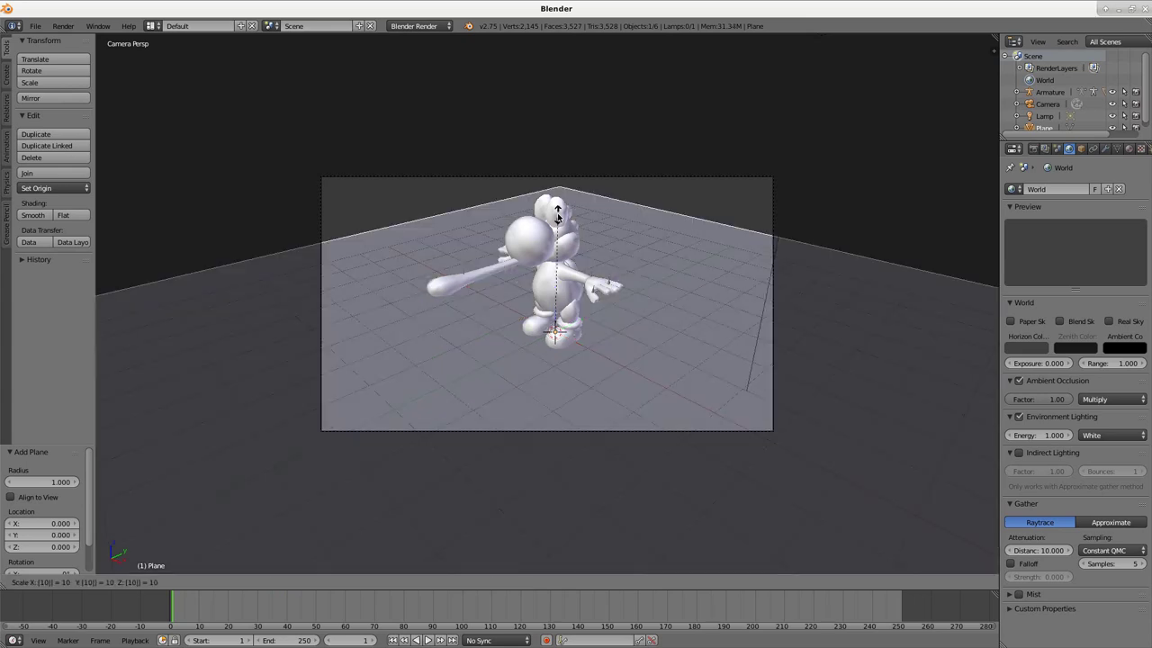
pyautogui.press('Return')
pyautogui.press('F12')
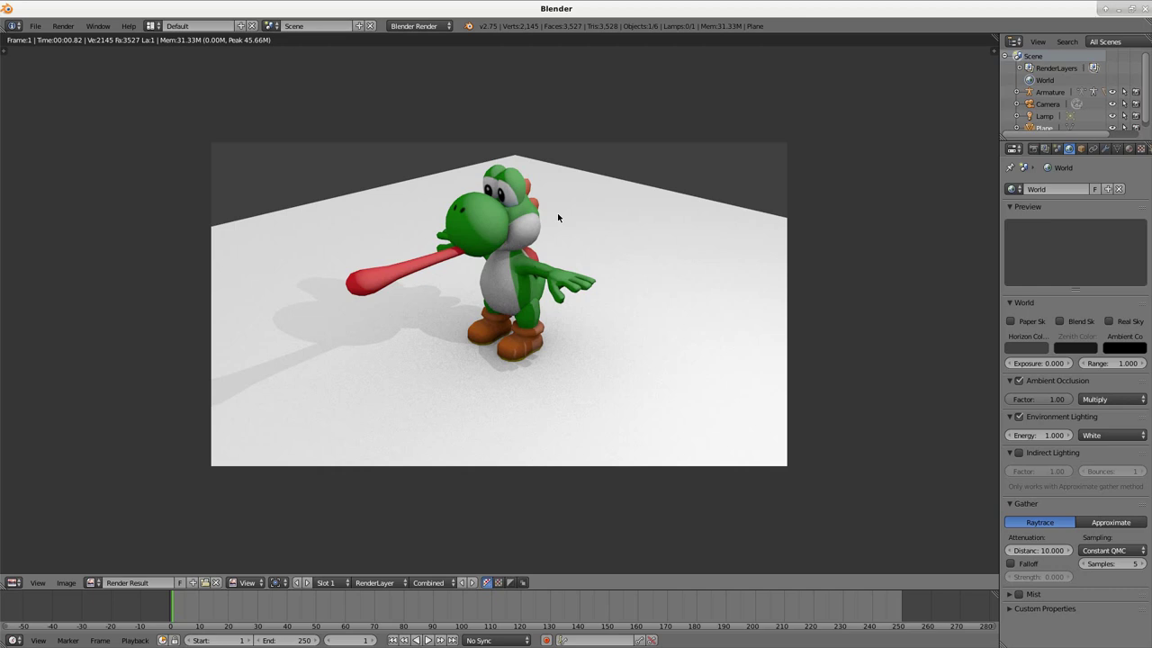
# Reload the start-up file and delete the default cube
pyautogui.hotkey('ctrl', 'n')
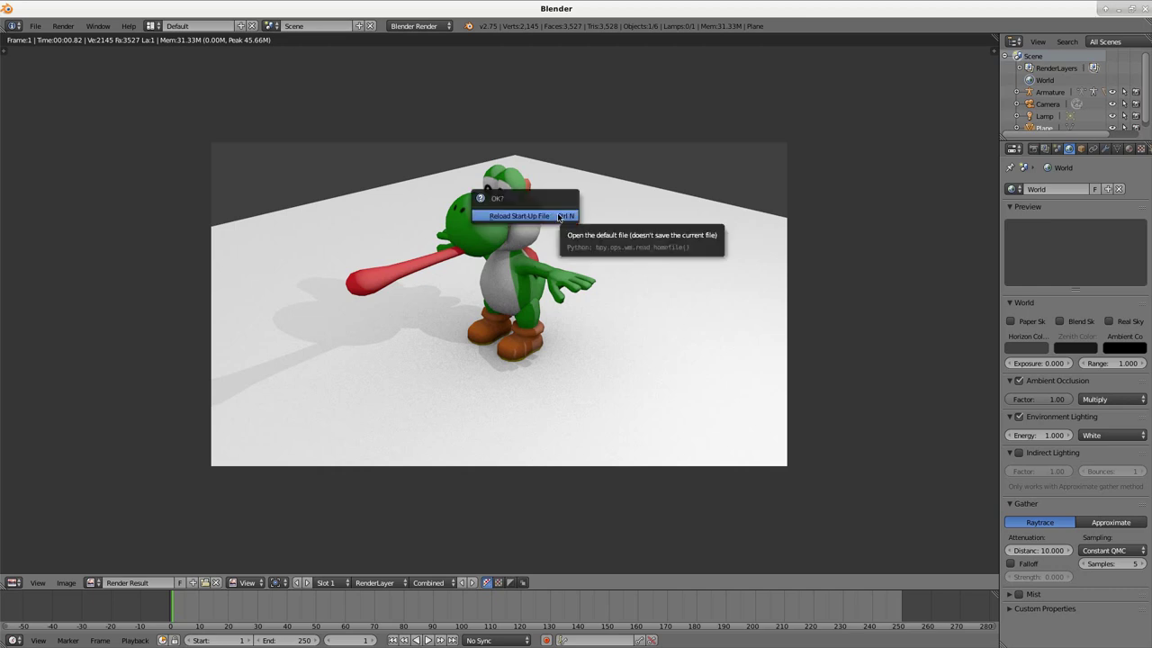
pyautogui.click(558, 216)
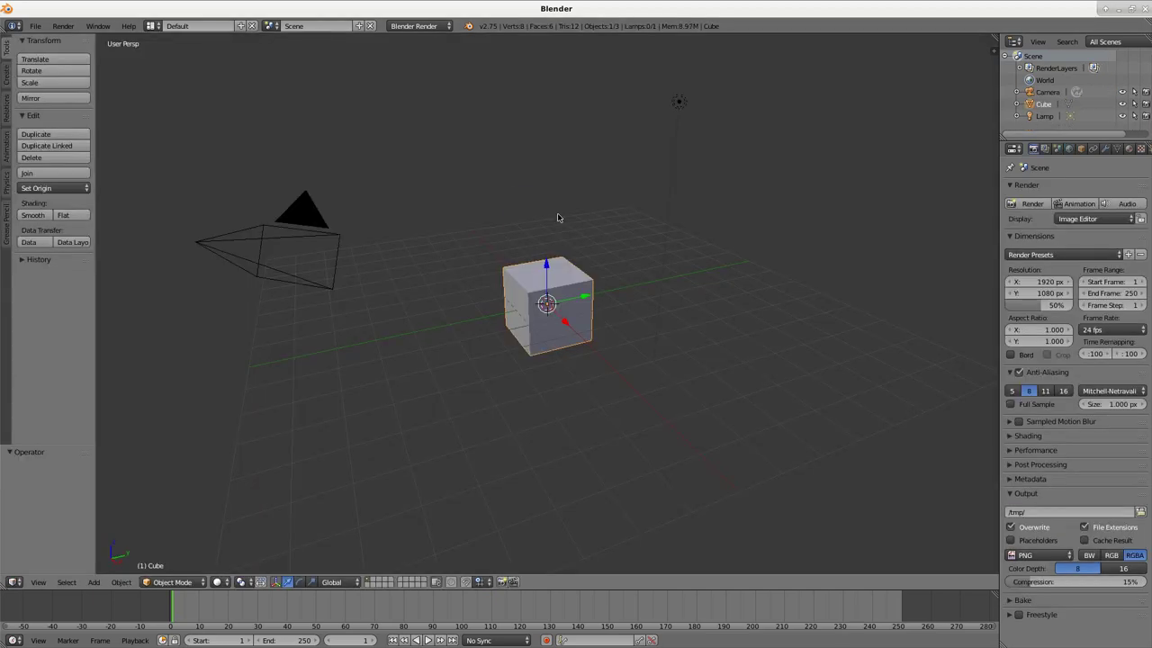
pyautogui.press('Delete')
# Search 'col' to locate the Import COLLADA command
pyautogui.press('space')
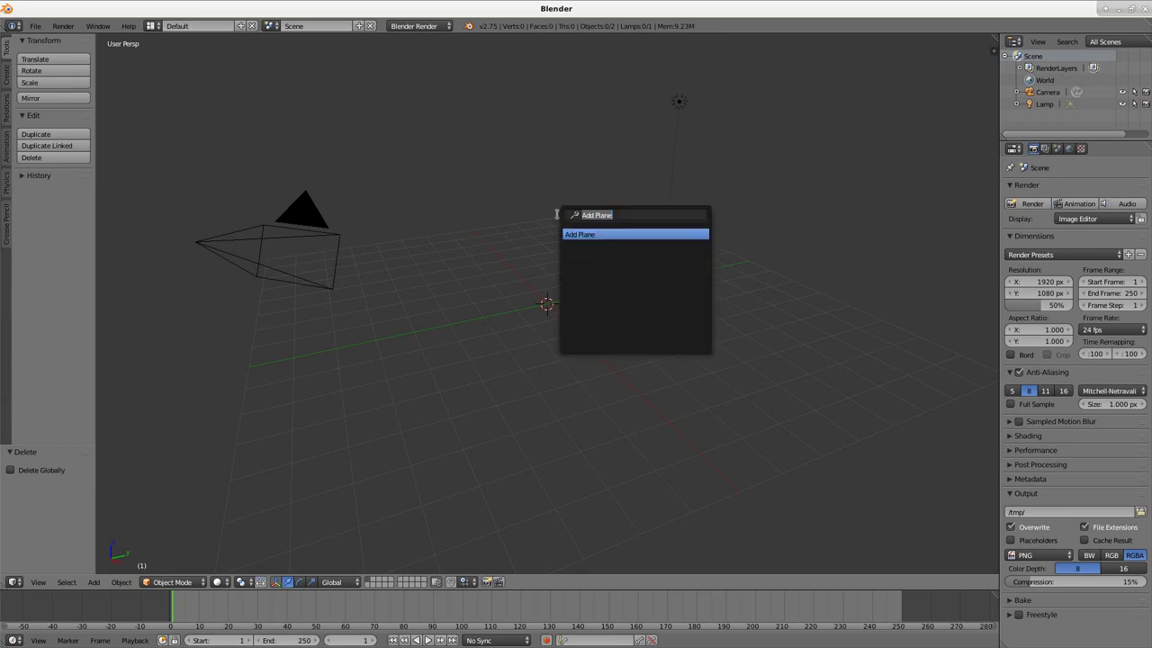
pyautogui.write('col')
pyautogui.press('Down')
pyautogui.press('Down')
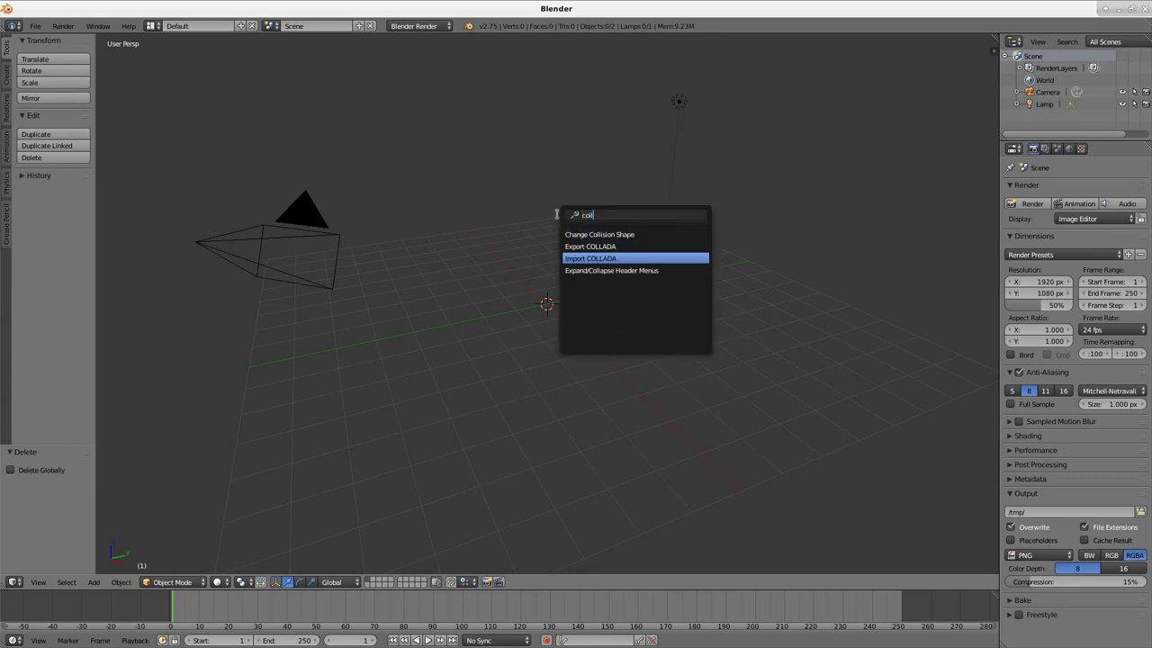
# Import the Mario model from /tmp/mario/Mario.DAE
pyautogui.press('Return')
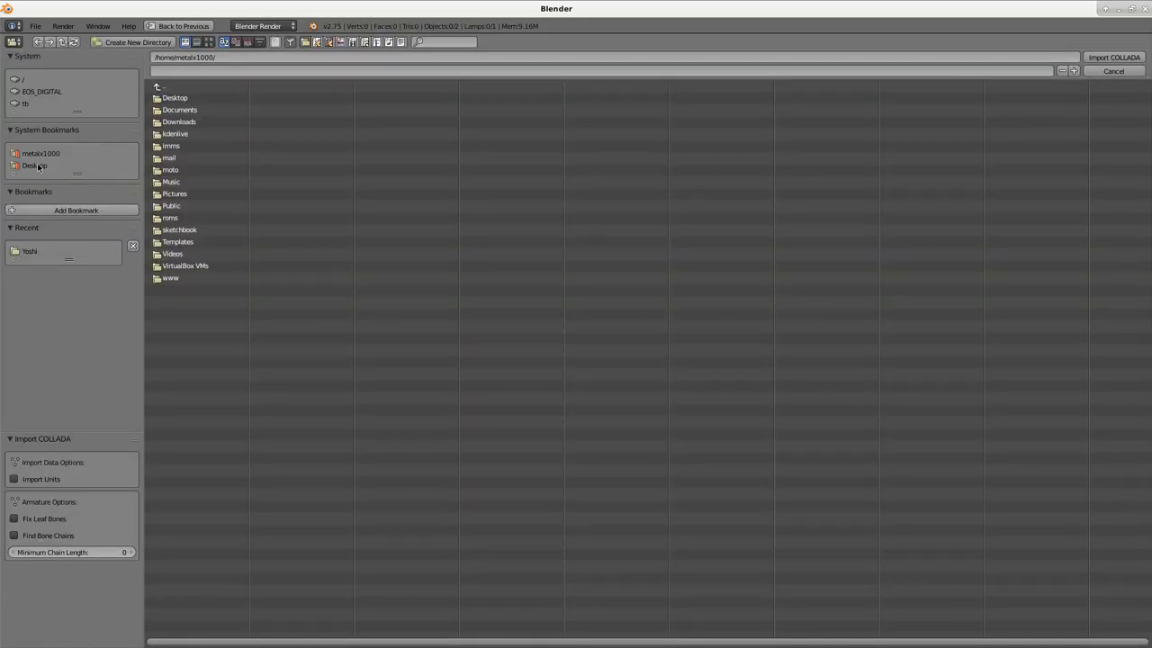
pyautogui.click(38, 82)
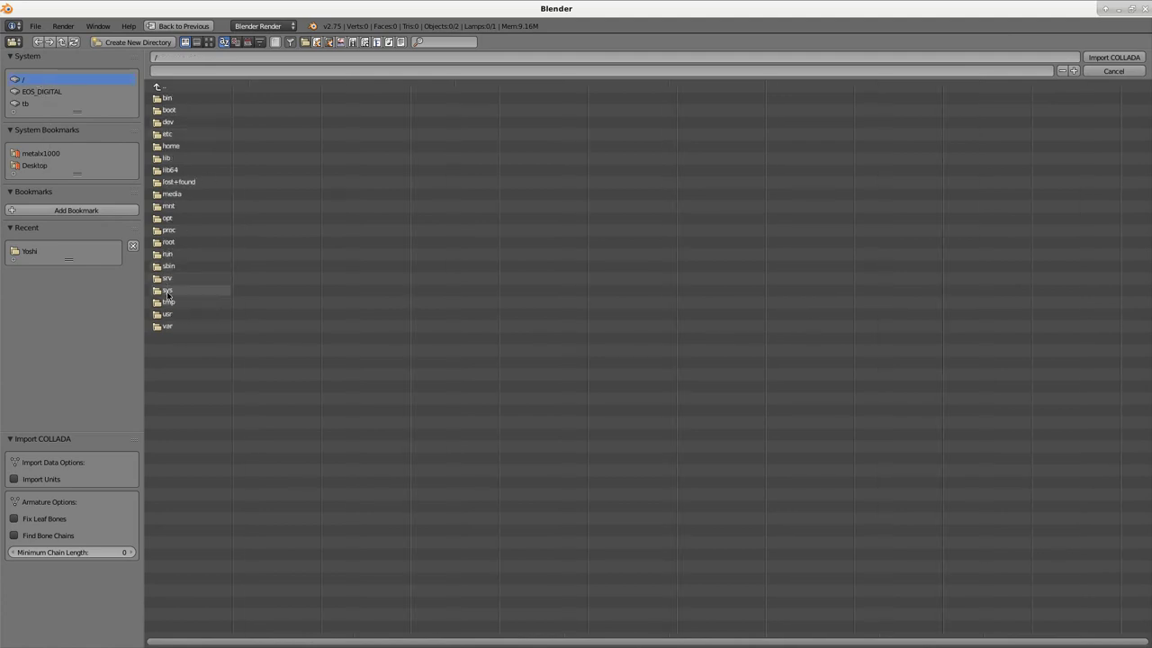
pyautogui.click(184, 332)
pyautogui.click(171, 349)
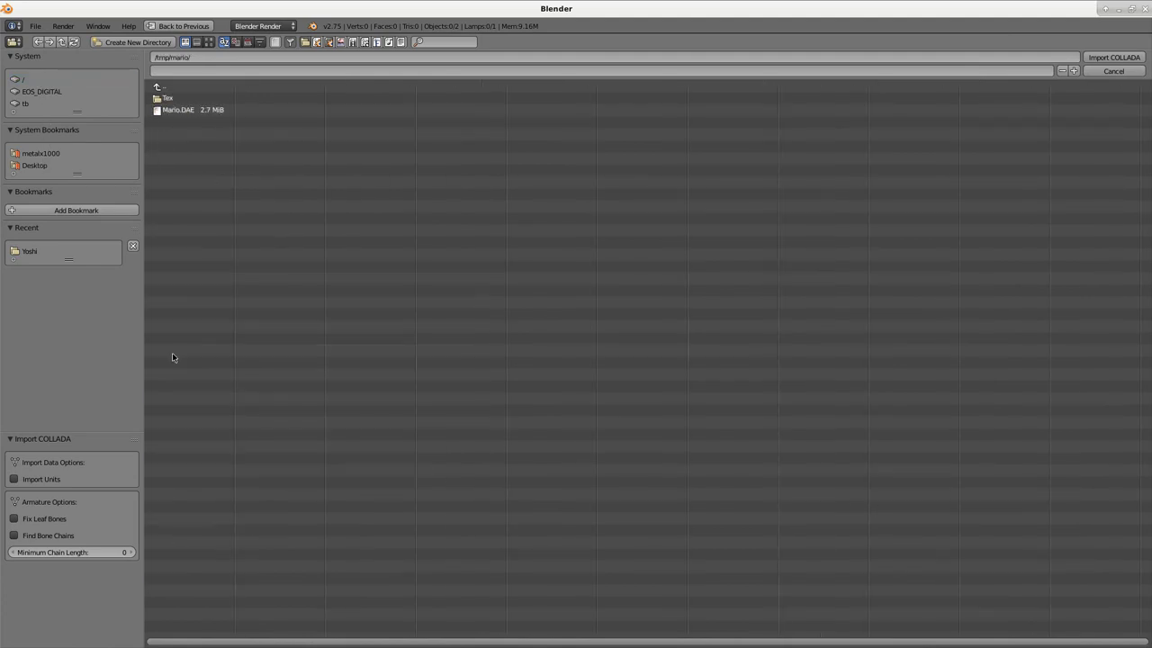
pyautogui.doubleClick(173, 109)
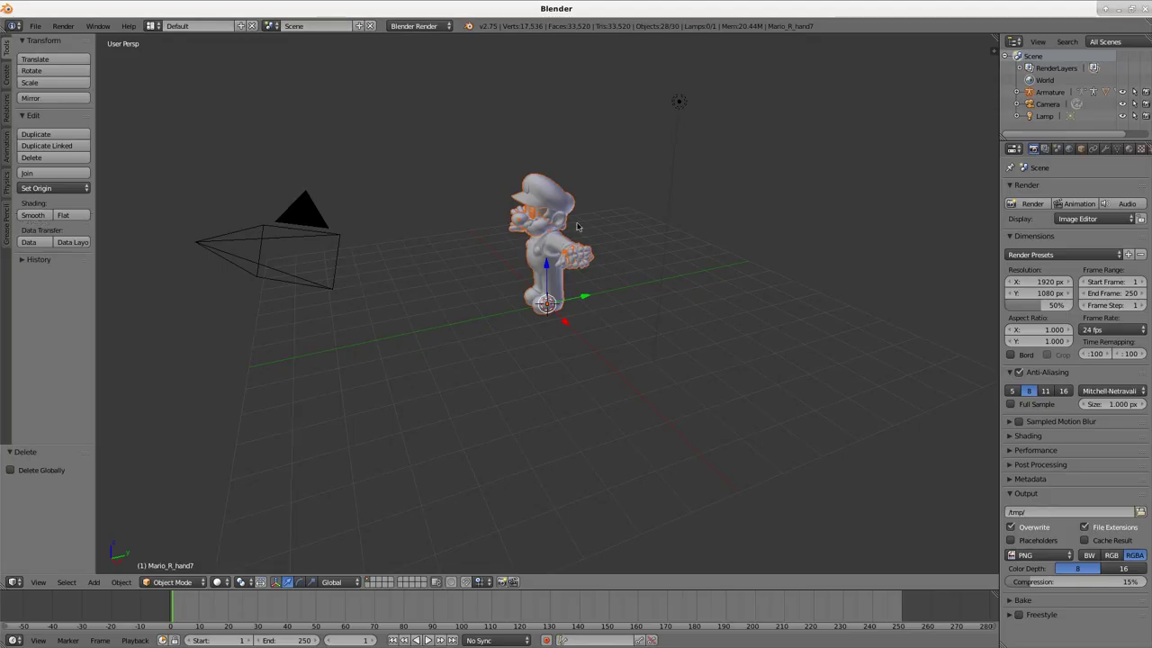
# Move the camera so Mario is framed in the camera view
pyautogui.press('KP_0')
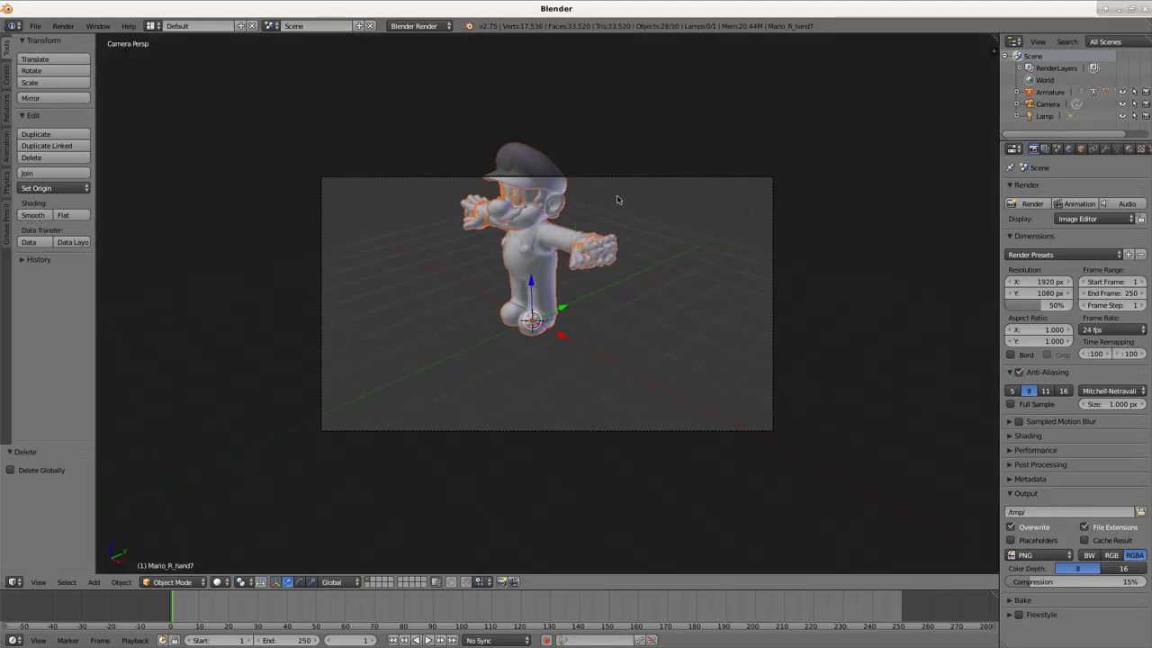
pyautogui.rightClick(680, 175)
pyautogui.press('g')
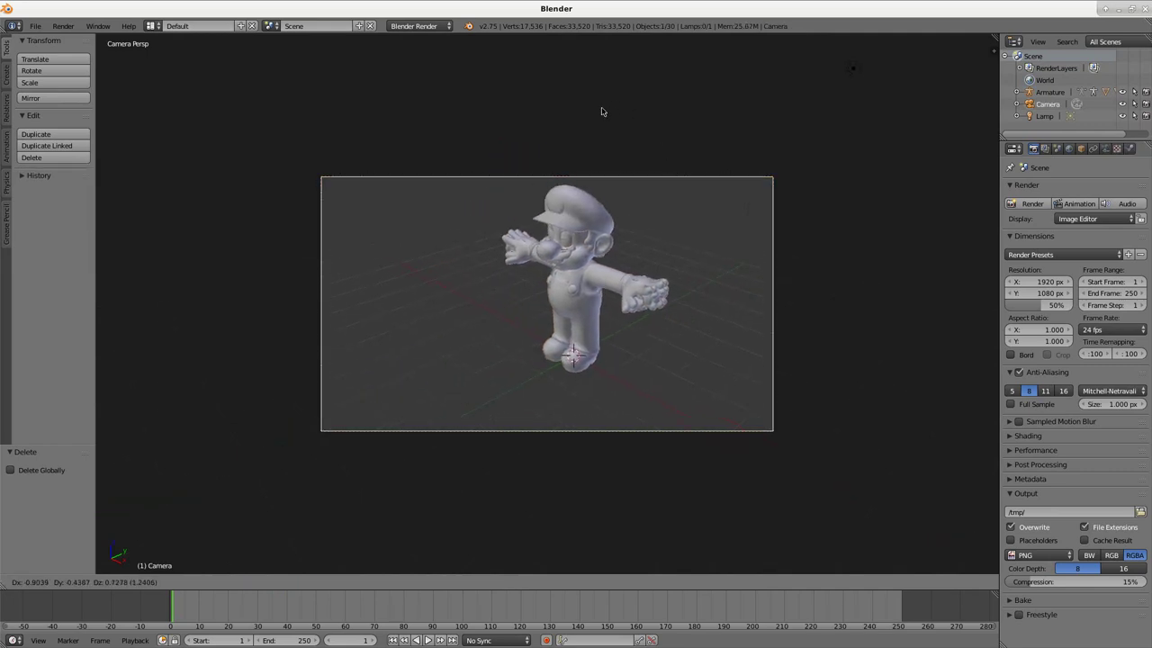
pyautogui.click(617, 102)
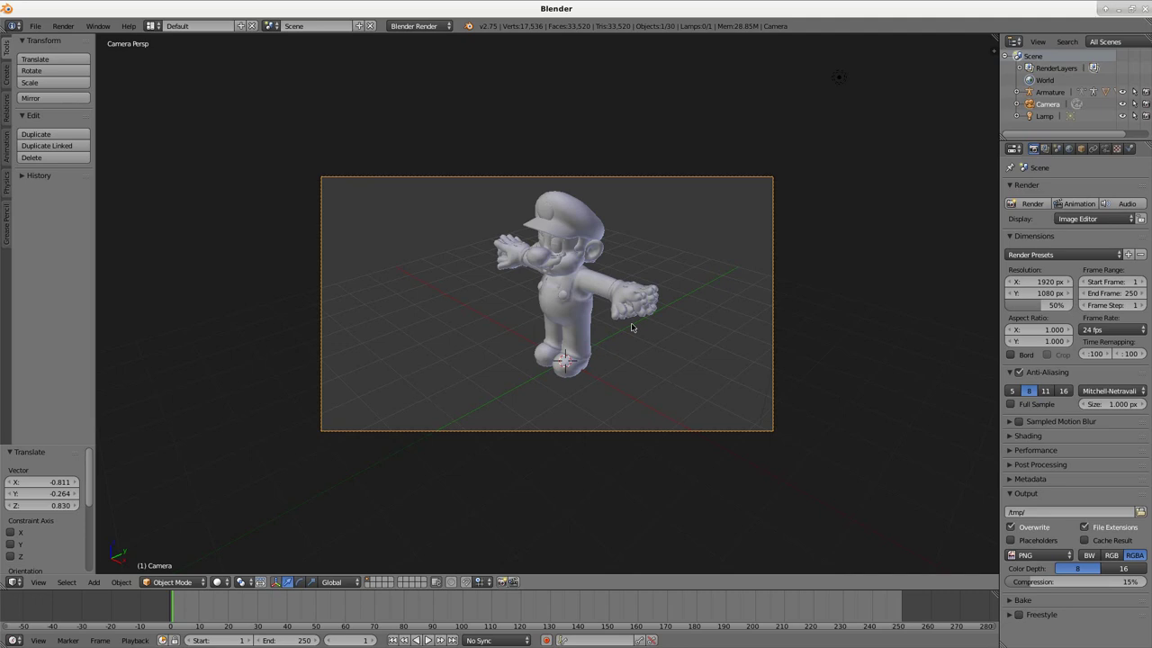
pyautogui.hotkey('alt', 'Tab')
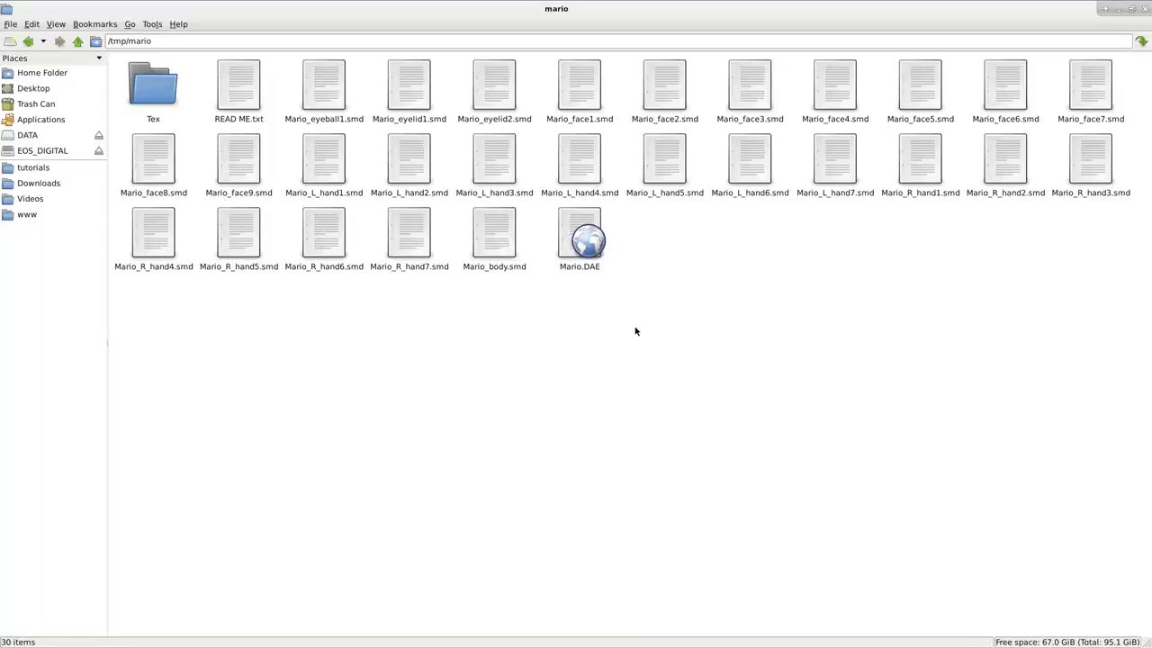
pyautogui.click(568, 268)
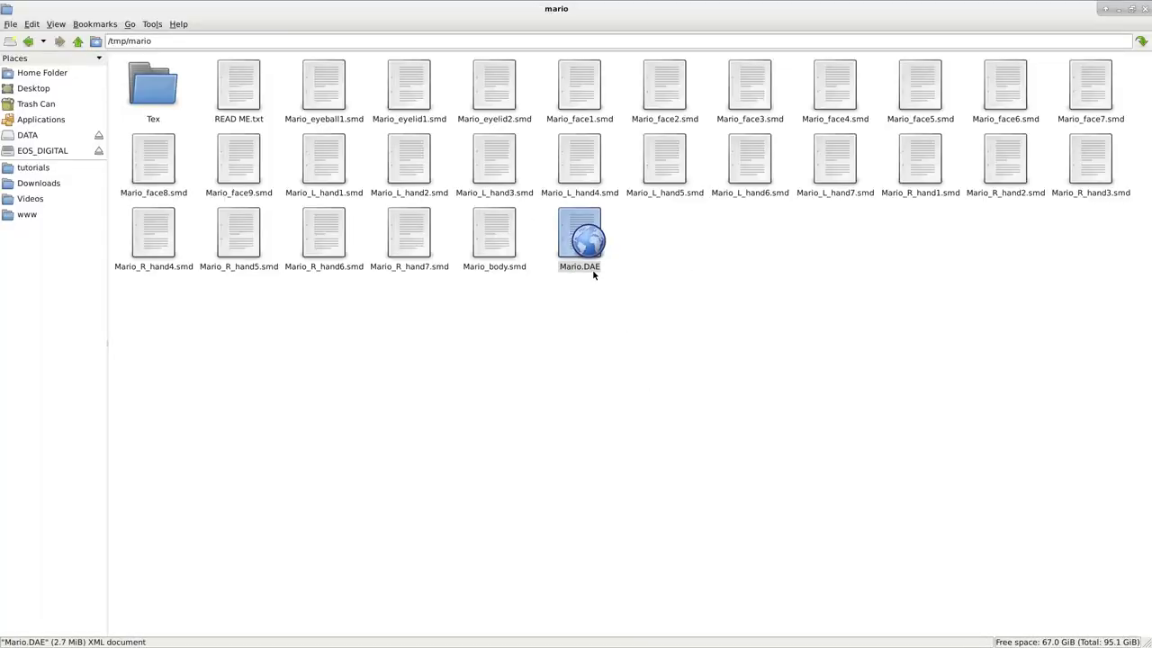
pyautogui.click(318, 120)
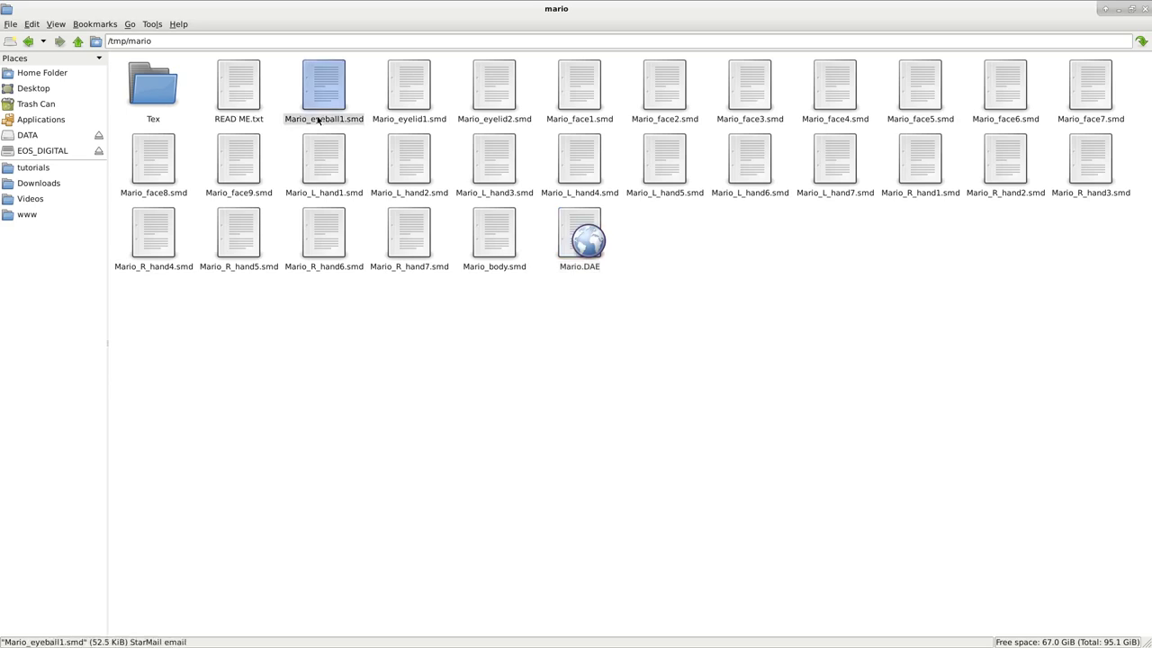
pyautogui.click(425, 110)
pyautogui.click(576, 120)
pyautogui.click(688, 123)
pyautogui.click(781, 123)
pyautogui.click(892, 122)
pyautogui.click(662, 117)
pyautogui.click(744, 123)
pyautogui.click(846, 123)
pyautogui.click(446, 123)
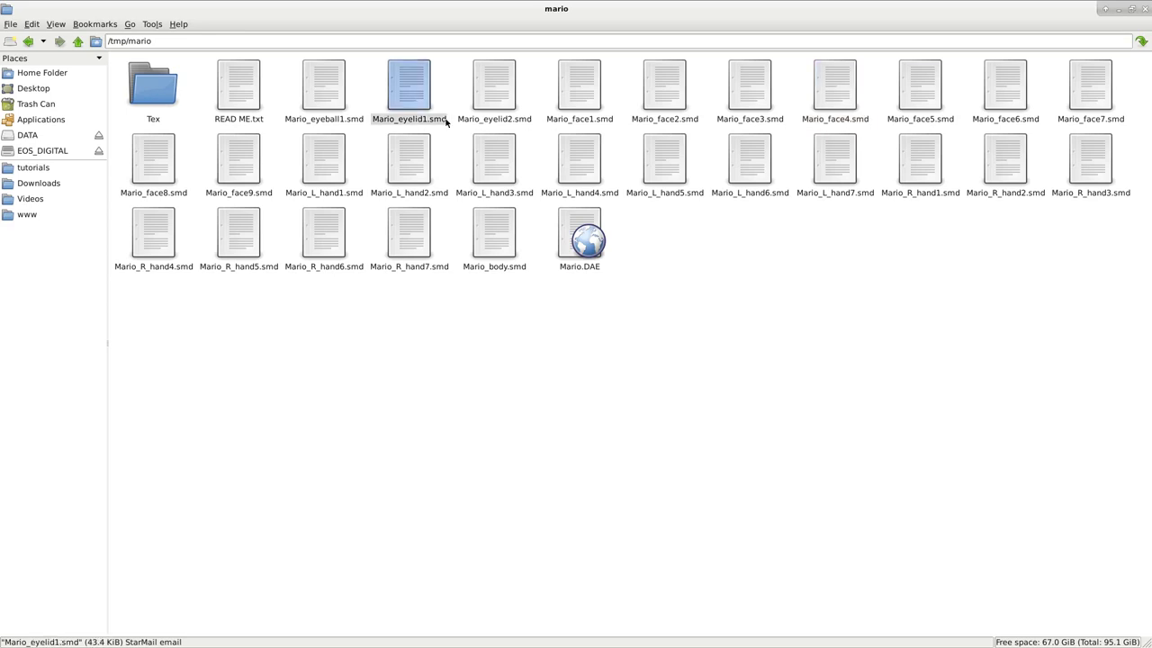
pyautogui.click(492, 123)
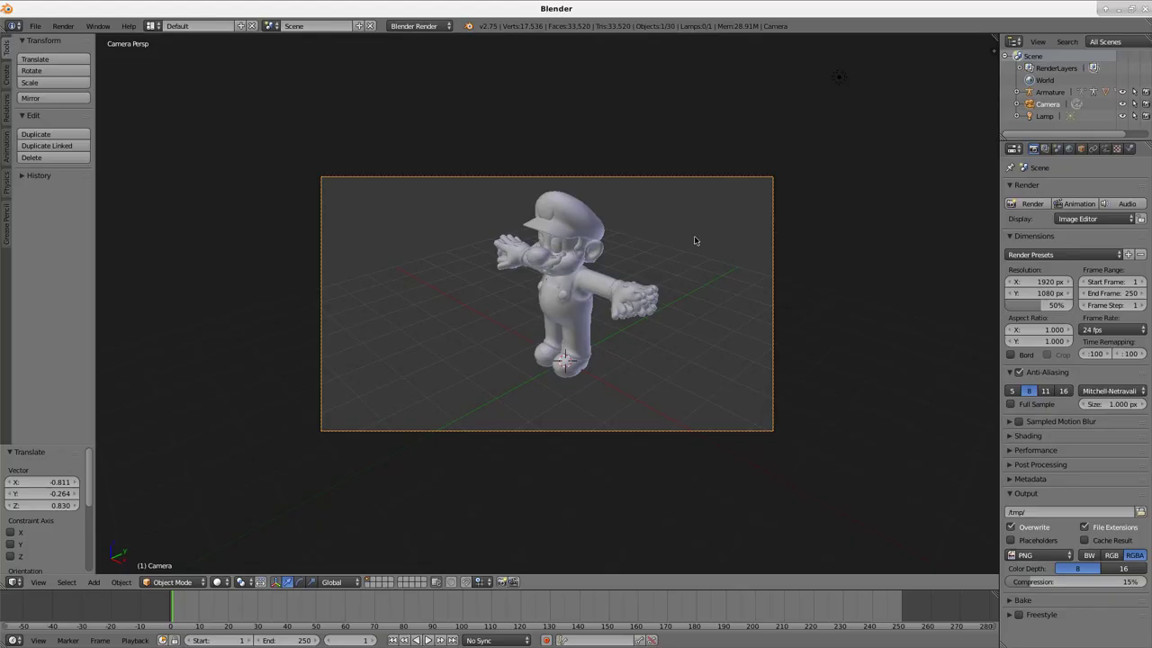
# Turn on Ambient Occlusion (Multiply) and Environment Lighting, test-rendering Mario before and after
pyautogui.press('F12')
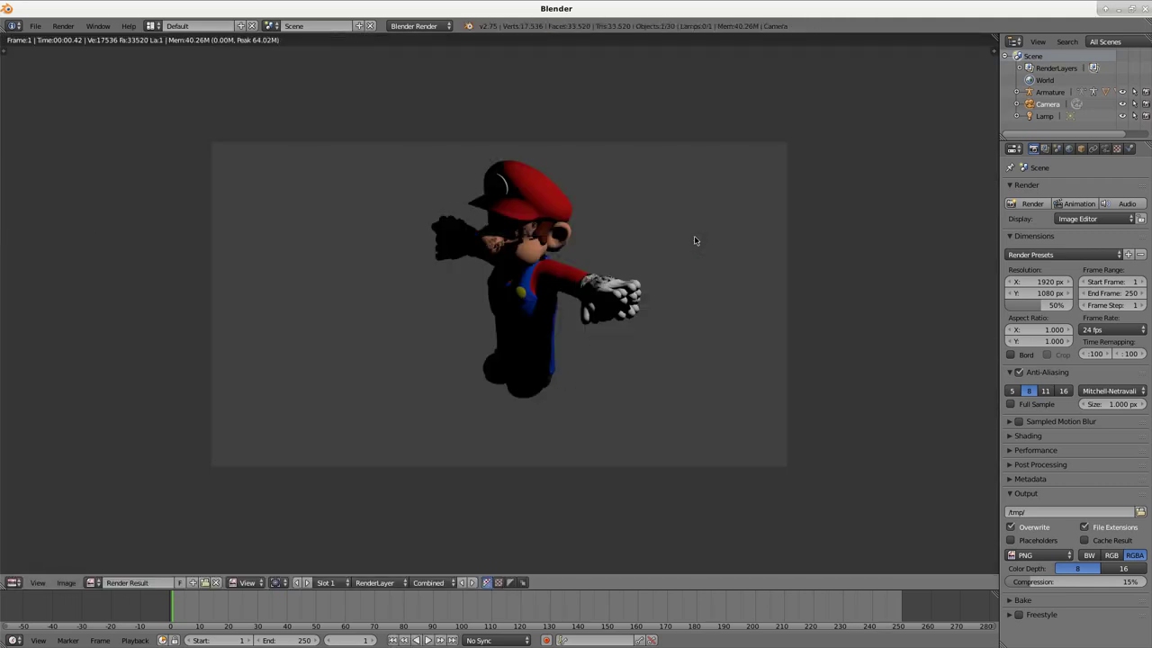
pyautogui.press('Escape')
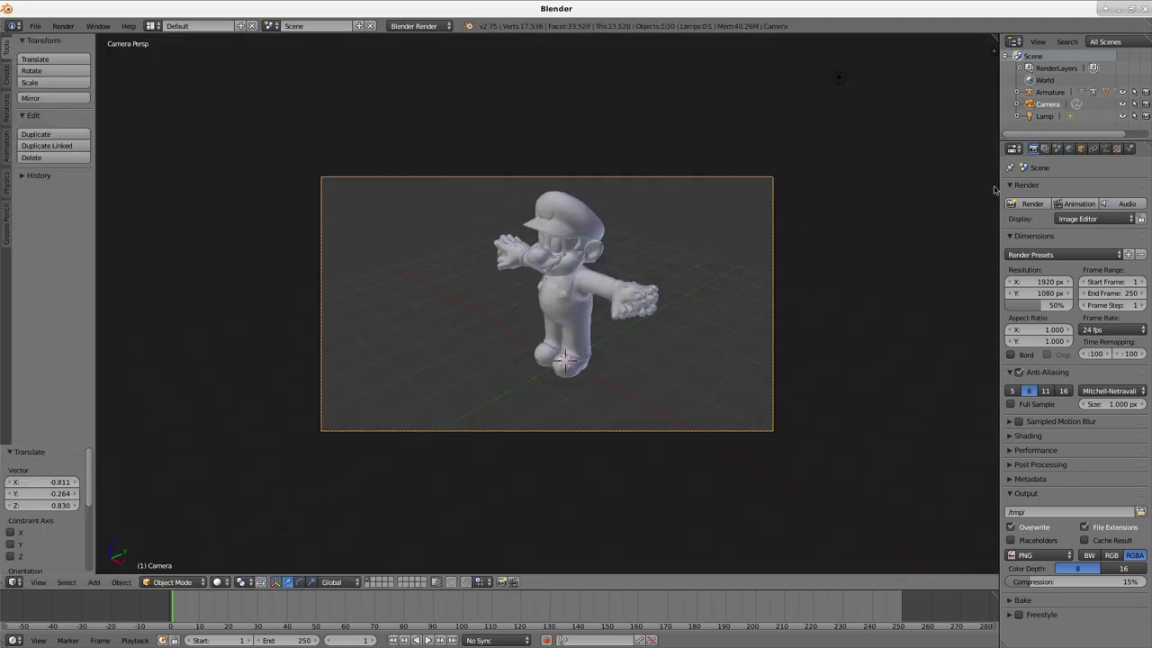
pyautogui.click(1069, 149)
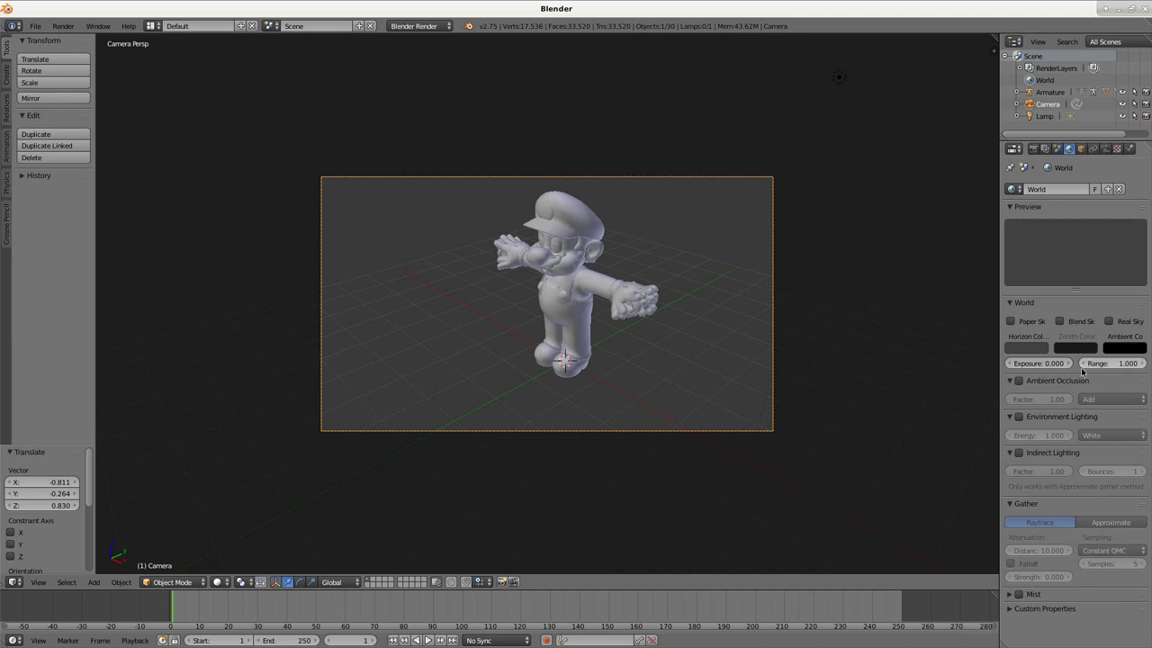
pyautogui.click(1019, 380)
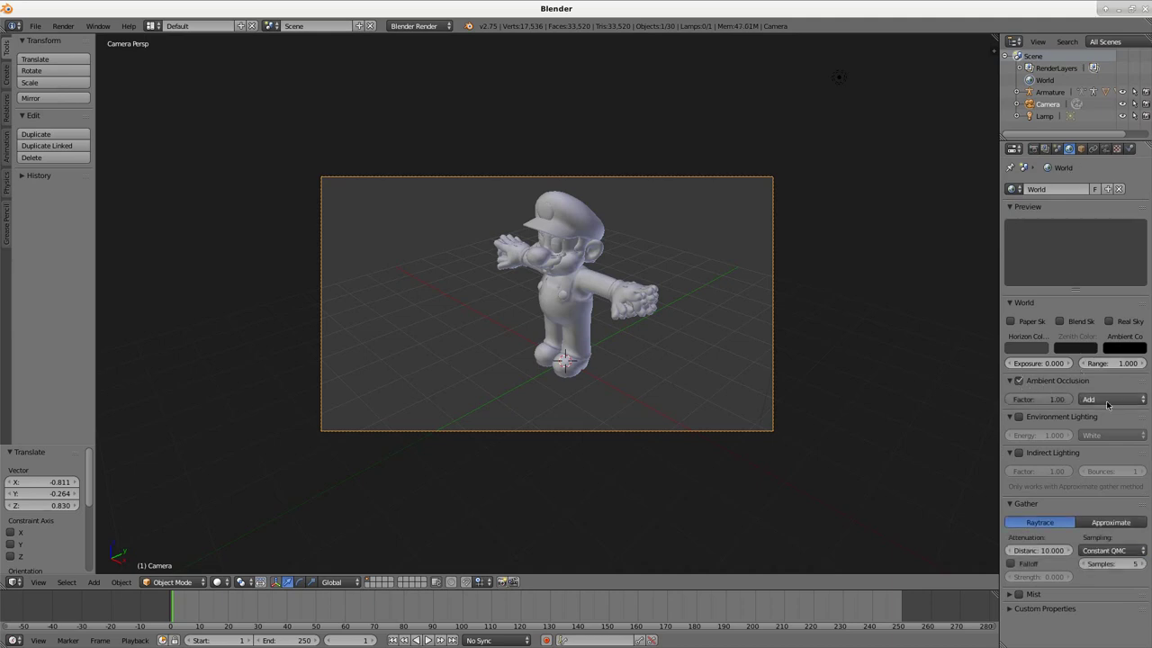
pyautogui.click(1098, 399)
pyautogui.click(1107, 389)
pyautogui.click(1019, 418)
pyautogui.press('F12')
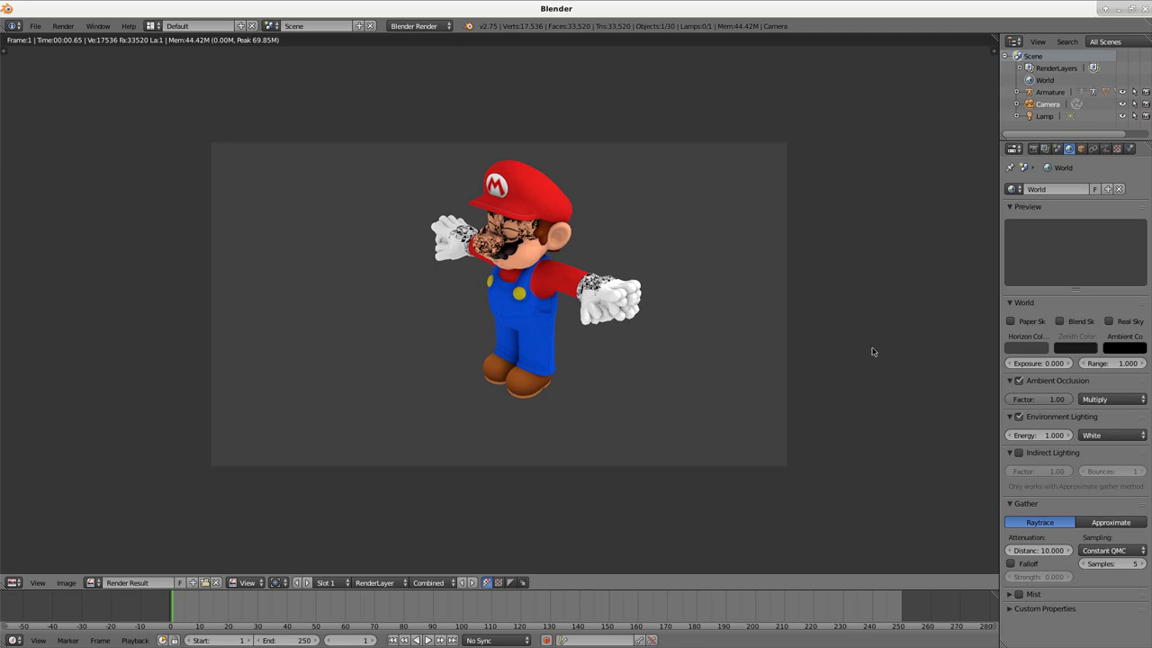
pyautogui.press('Escape')
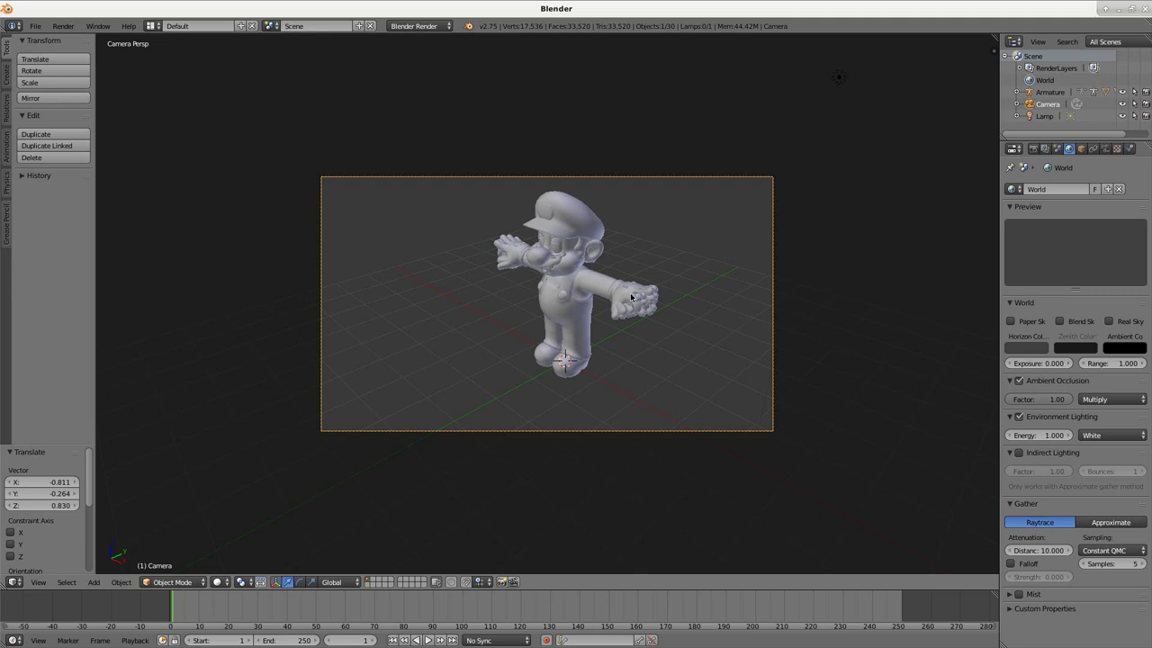
# Delete Mario's overlapping extra left-hand meshes, undoing the last wrong deletion
pyautogui.rightClick(631, 296)
pyautogui.press('x')
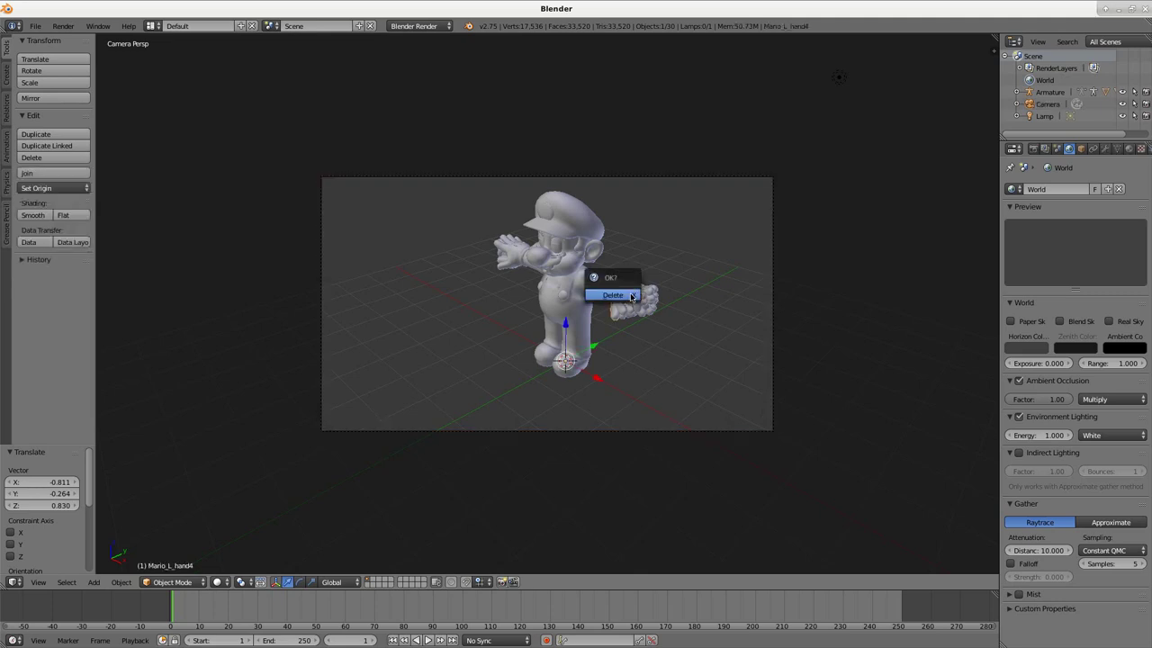
pyautogui.click(613, 295)
pyautogui.rightClick(631, 296)
pyautogui.press('x')
pyautogui.click(613, 295)
pyautogui.rightClick(631, 296)
pyautogui.press('x')
pyautogui.click(631, 295)
pyautogui.rightClick(631, 297)
pyautogui.press('x')
pyautogui.click(631, 295)
pyautogui.rightClick(631, 296)
pyautogui.press('x')
pyautogui.click(631, 295)
pyautogui.rightClick(631, 296)
pyautogui.press('x')
pyautogui.click(631, 296)
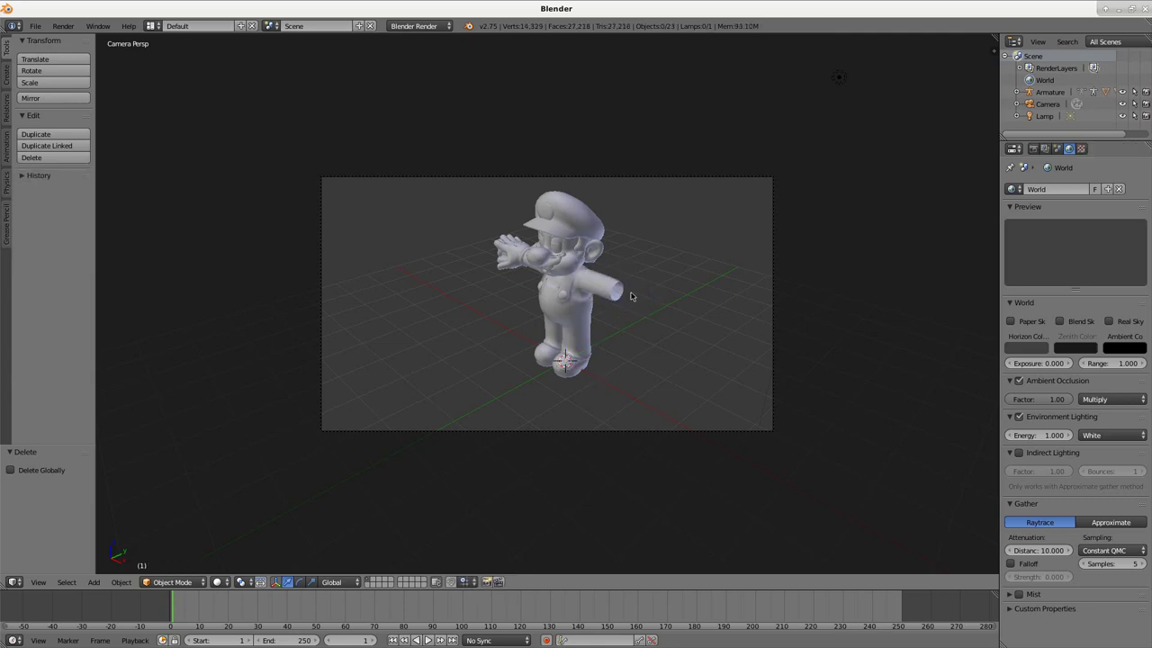
pyautogui.hotkey('ctrl', 'z')
# Delete the duplicate open-hand meshes on Mario's right hand
pyautogui.rightClick(498, 250)
pyautogui.press('x')
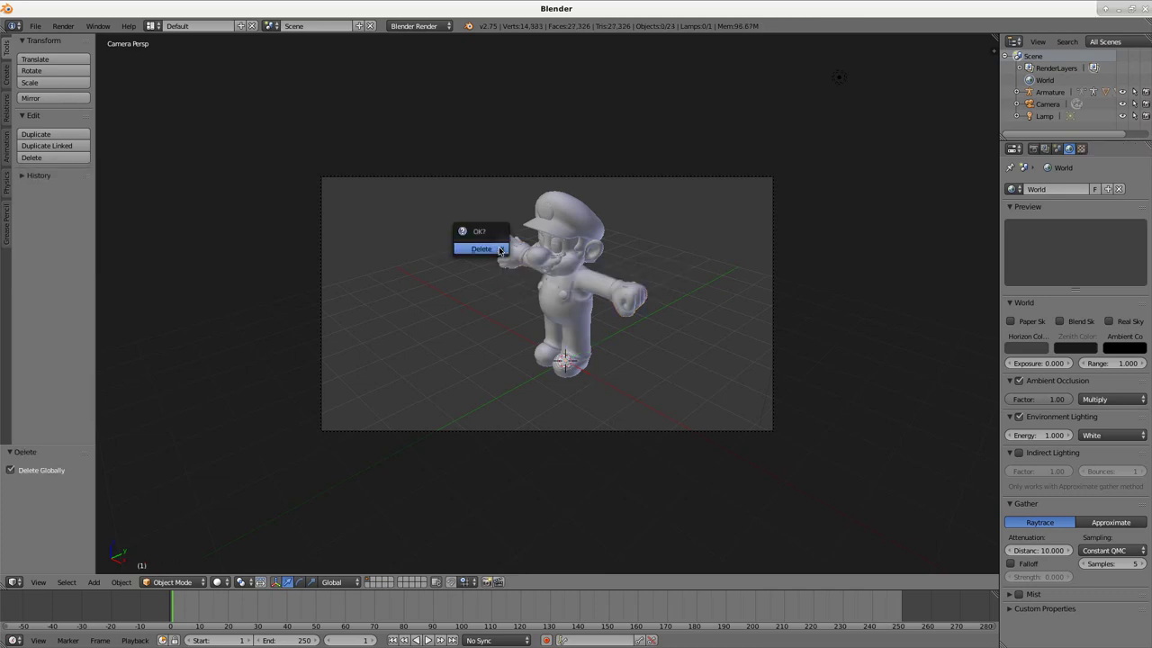
pyautogui.click(501, 250)
pyautogui.rightClick(515, 244)
pyautogui.press('x')
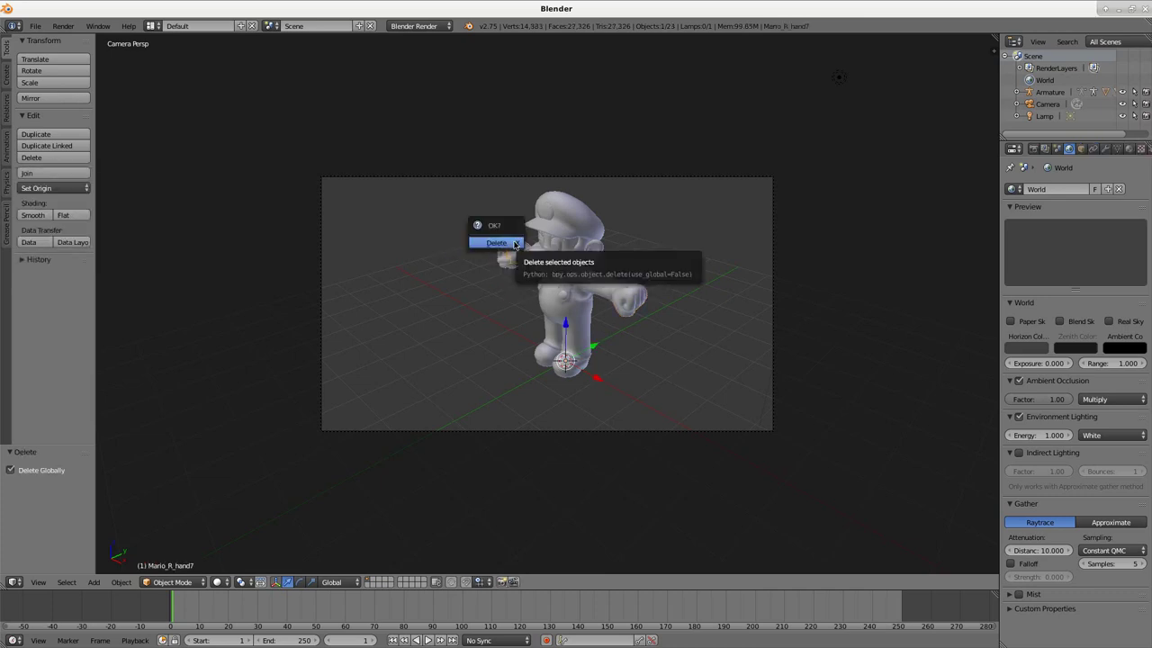
pyautogui.click(516, 244)
pyautogui.rightClick(515, 244)
pyautogui.press('x')
pyautogui.click(515, 245)
pyautogui.rightClick(515, 246)
pyautogui.press('x')
pyautogui.click(514, 246)
pyautogui.rightClick(515, 246)
pyautogui.press('x')
pyautogui.click(515, 246)
# Render to check the hands, then delete one leftover hand mesh
pyautogui.press('F12')
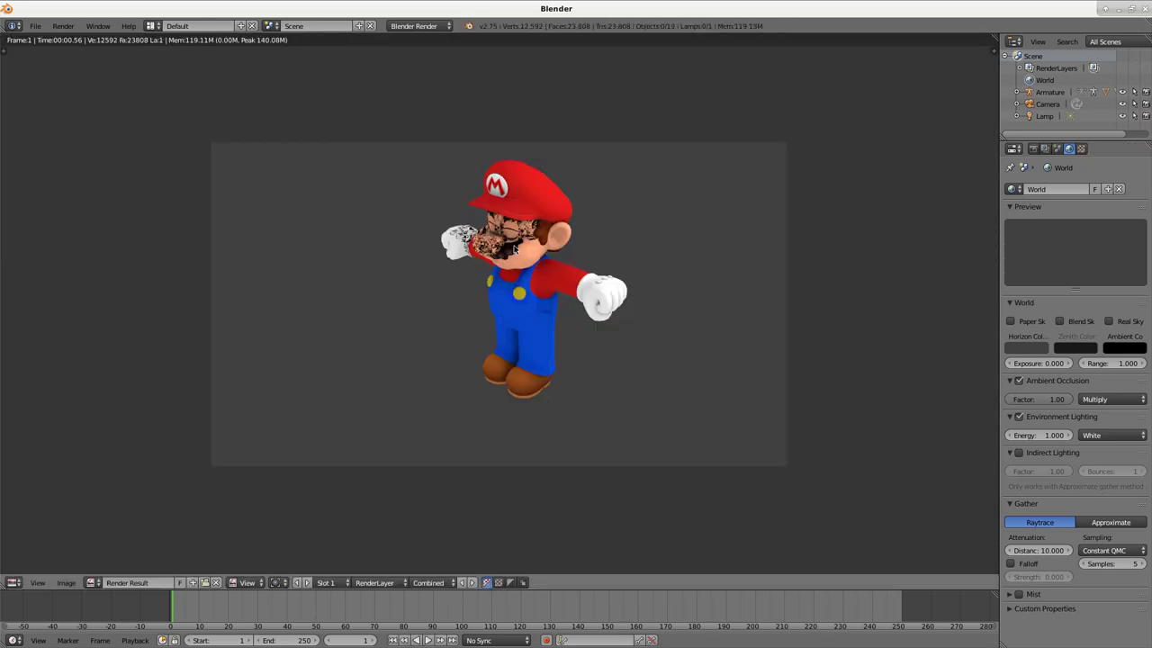
pyautogui.press('Escape')
pyautogui.rightClick(506, 254)
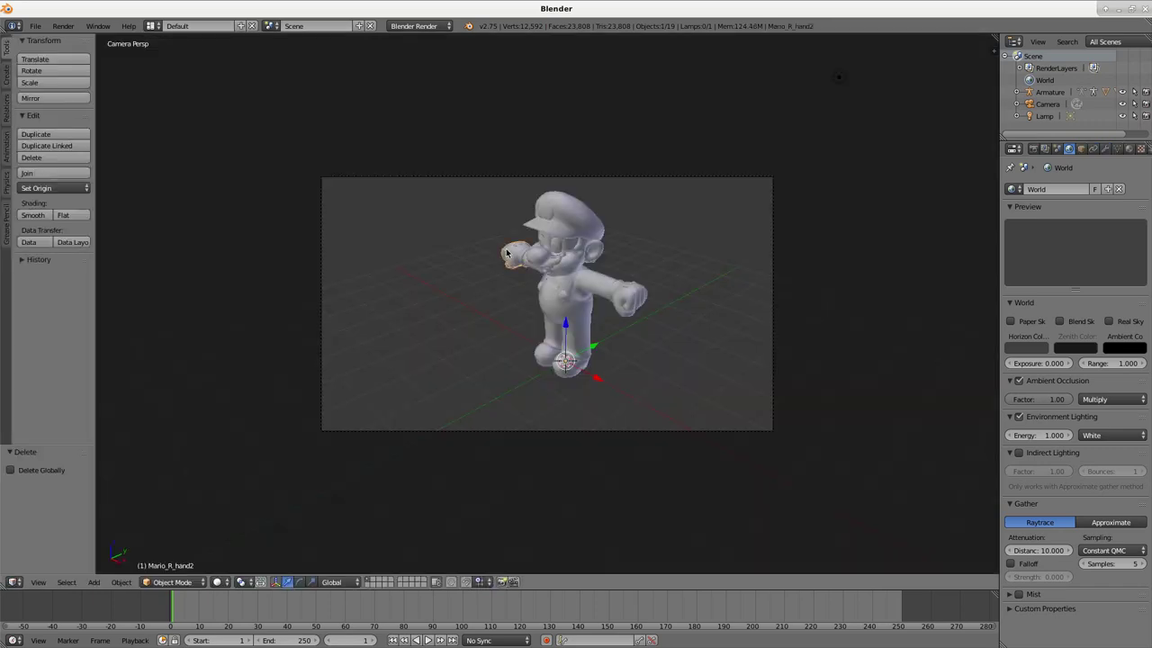
pyautogui.press('x')
pyautogui.click(507, 253)
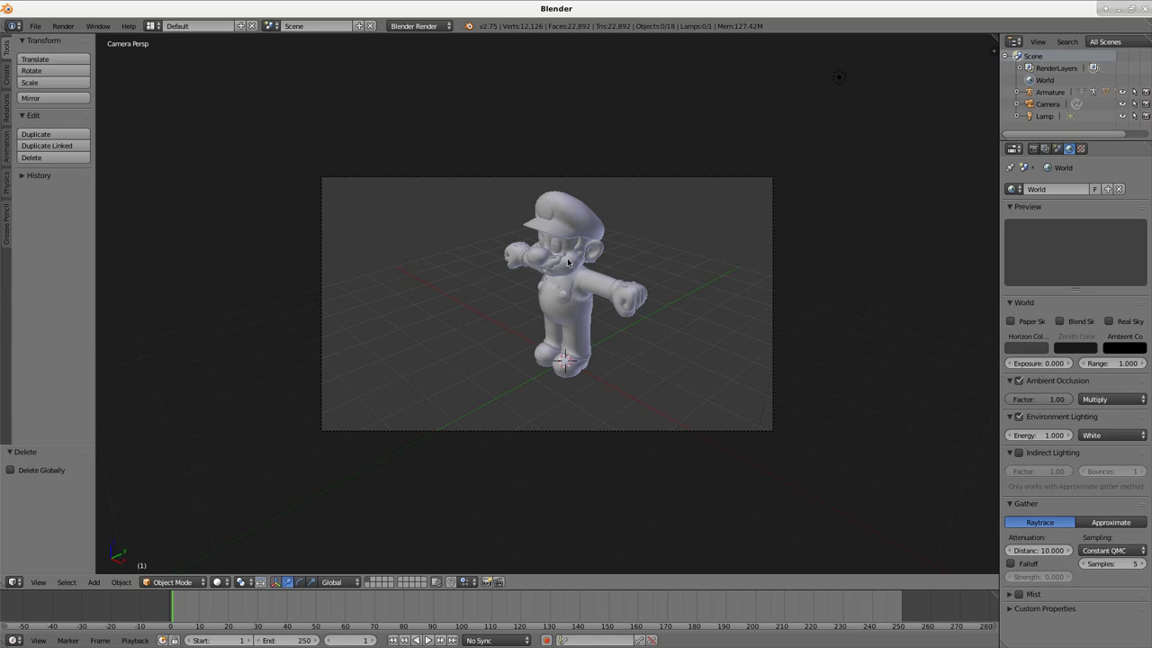
# Render to check Mario's face, then delete the first glitchy face and mustache parts
pyautogui.press('F12')
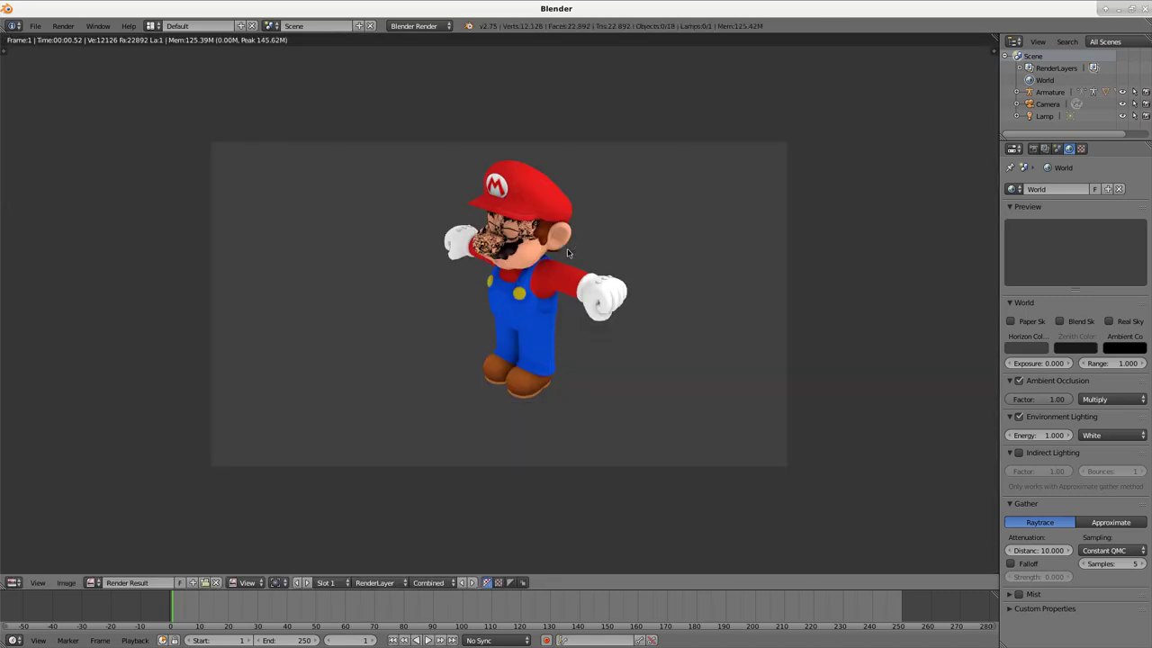
pyautogui.press('Escape')
pyautogui.rightClick(555, 243)
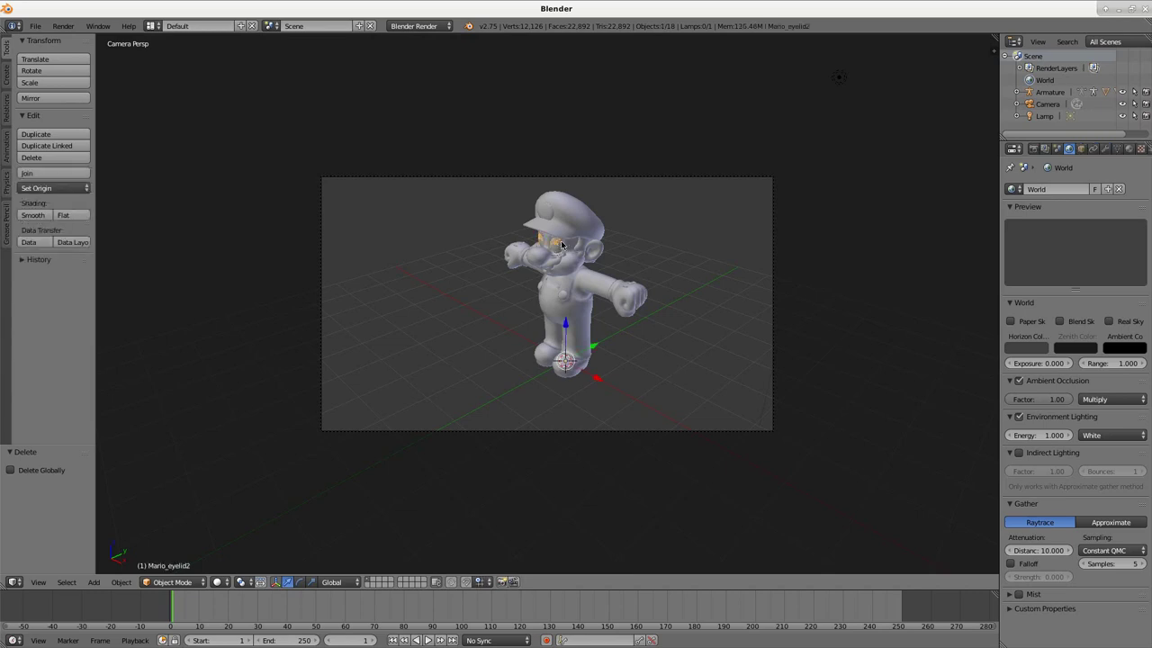
pyautogui.press('x')
pyautogui.click(560, 248)
pyautogui.rightClick(559, 243)
pyautogui.rightClick(569, 249)
pyautogui.press('x')
pyautogui.click(570, 245)
# Delete the remaining overlapping face parts one after another
pyautogui.rightClick(570, 245)
pyautogui.press('x')
pyautogui.click(570, 246)
pyautogui.rightClick(570, 245)
pyautogui.press('x')
pyautogui.click(570, 246)
pyautogui.rightClick(569, 245)
pyautogui.press('x')
pyautogui.click(569, 246)
pyautogui.press('x')
pyautogui.click(570, 246)
pyautogui.rightClick(570, 245)
pyautogui.press('x')
pyautogui.click(552, 246)
pyautogui.rightClick(570, 245)
pyautogui.press('x')
pyautogui.click(552, 245)
pyautogui.press('x')
pyautogui.click(552, 246)
pyautogui.rightClick(570, 245)
pyautogui.press('x')
pyautogui.click(570, 246)
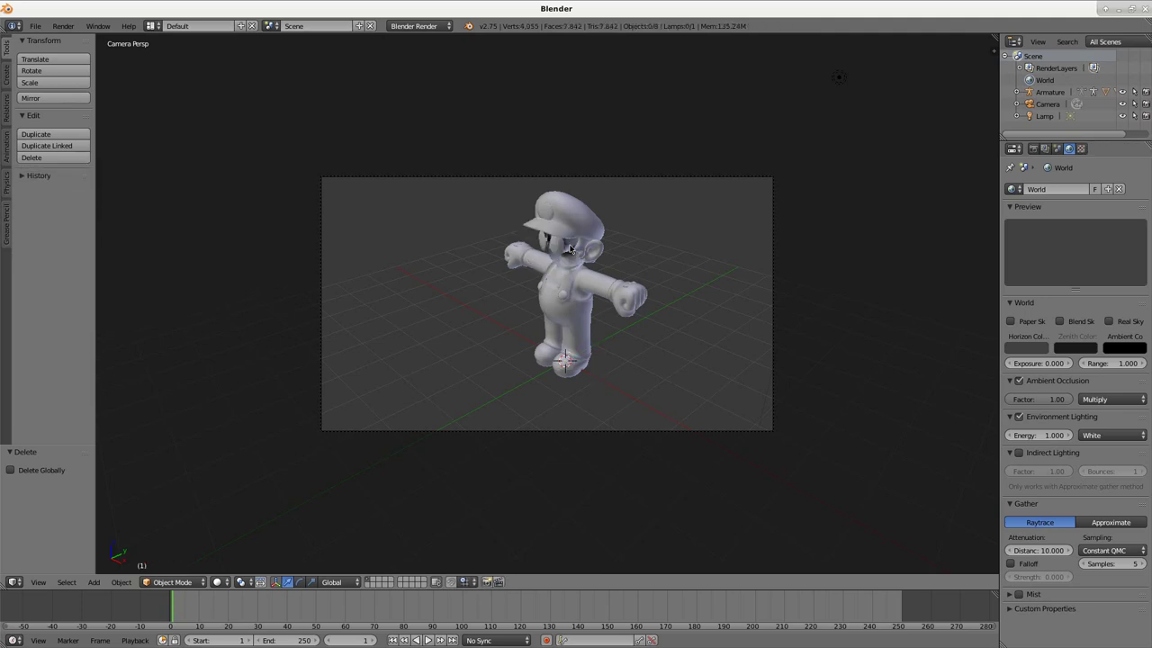
# Restore the last wrongly deleted part, delete the eyelid instead, and render the clean face
pyautogui.hotkey('ctrl', 'z')
pyautogui.rightClick(556, 244)
pyautogui.press('F12')
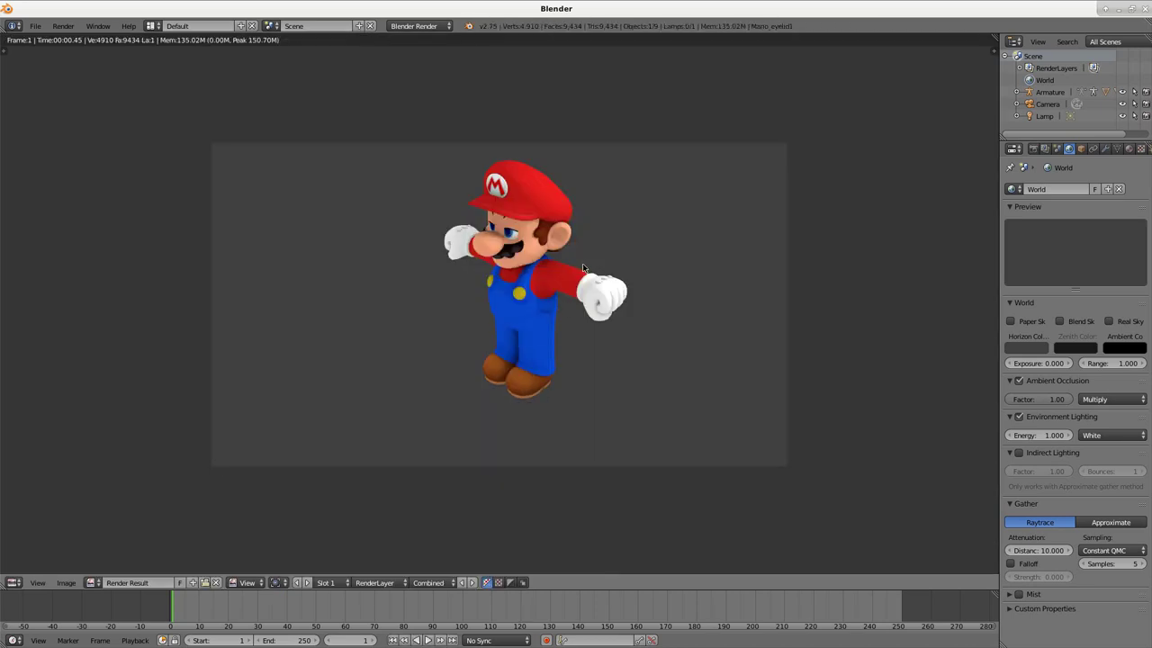
pyautogui.press('Escape')
pyautogui.press('x')
pyautogui.click(558, 251)
pyautogui.press('F12')
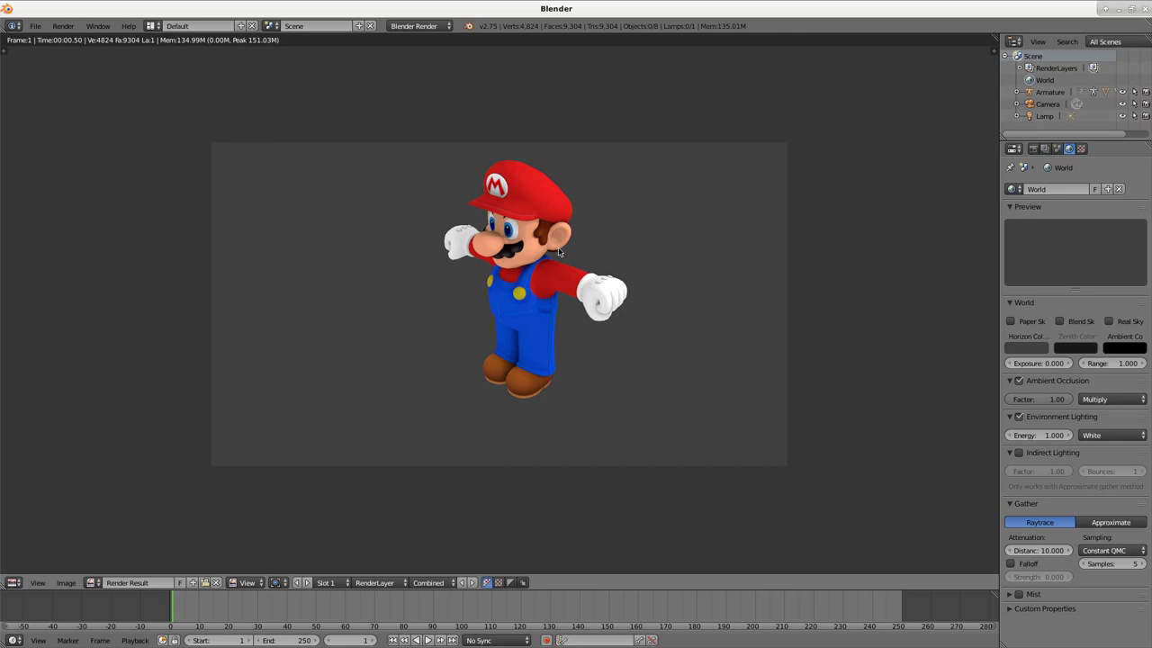
# Add a ground plane under Mario, scale it by 10, and test-render his shadows
pyautogui.press('Escape')
pyautogui.press('space')
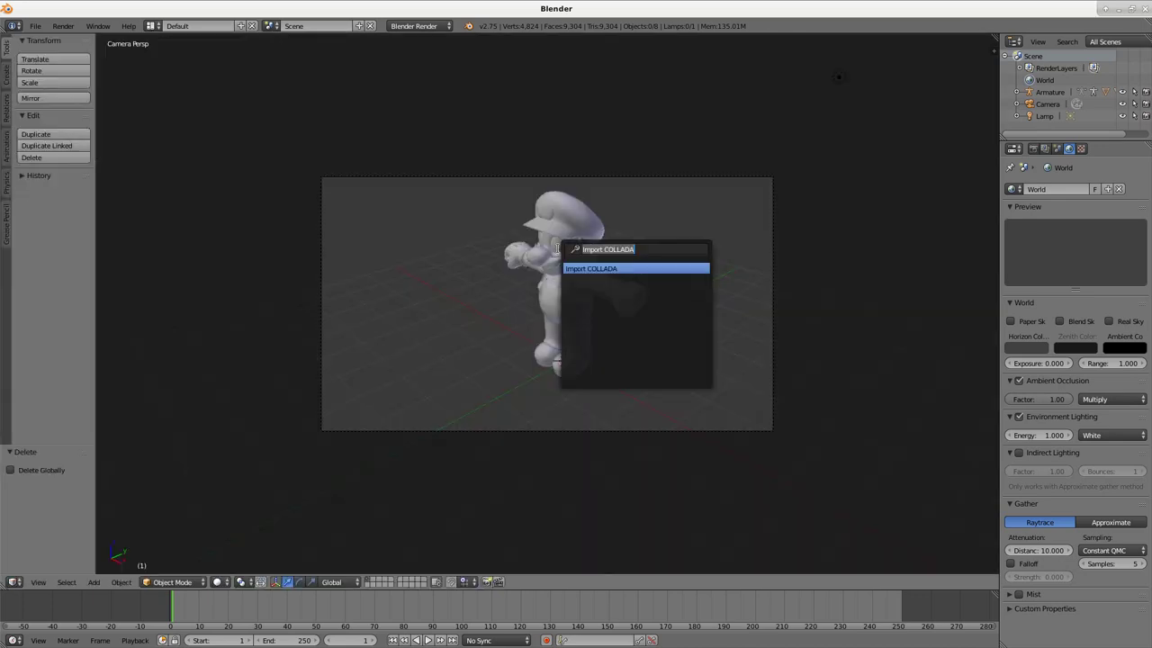
pyautogui.write('add plane')
pyautogui.press('Return')
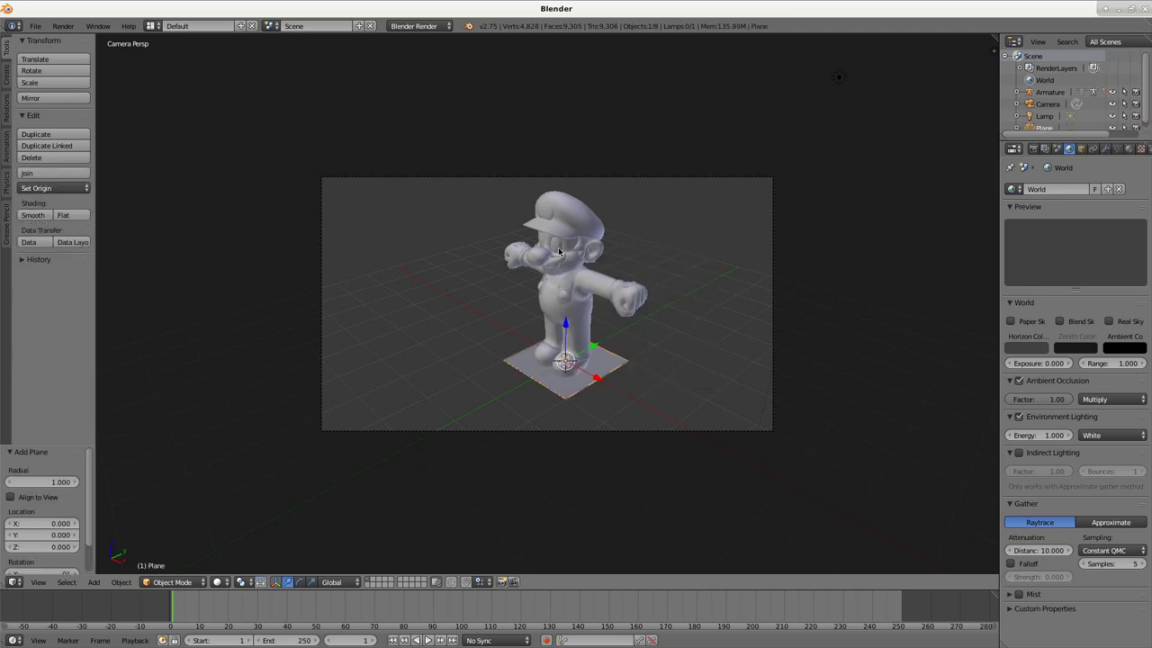
pyautogui.write('s10')
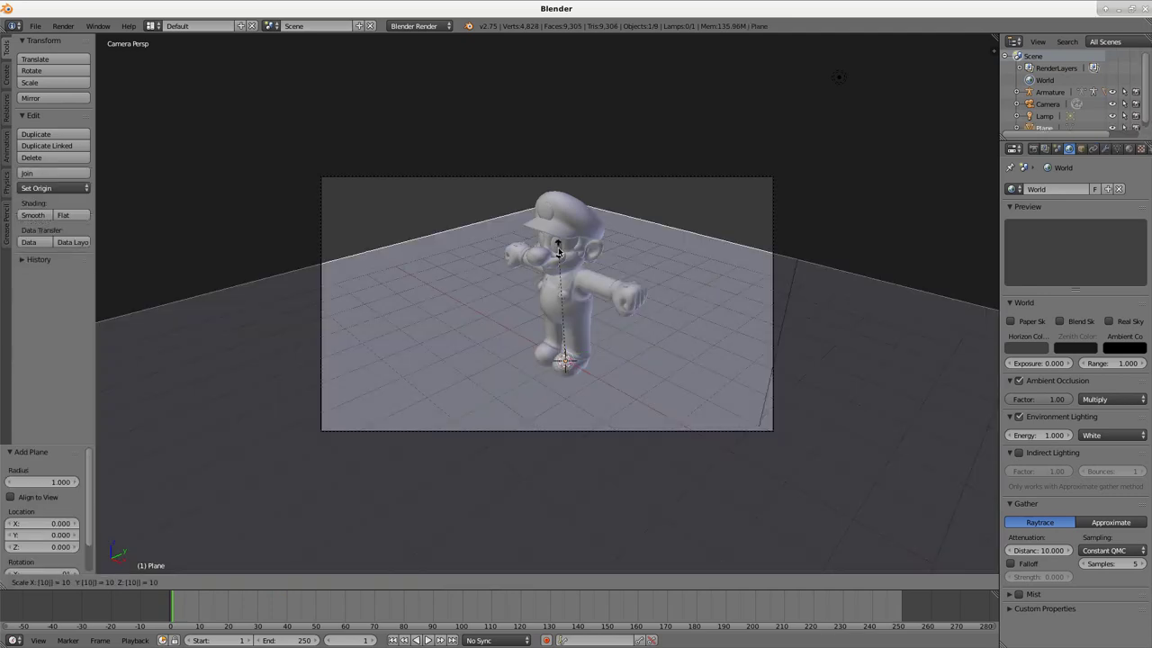
pyautogui.press('Return')
pyautogui.press('F12')
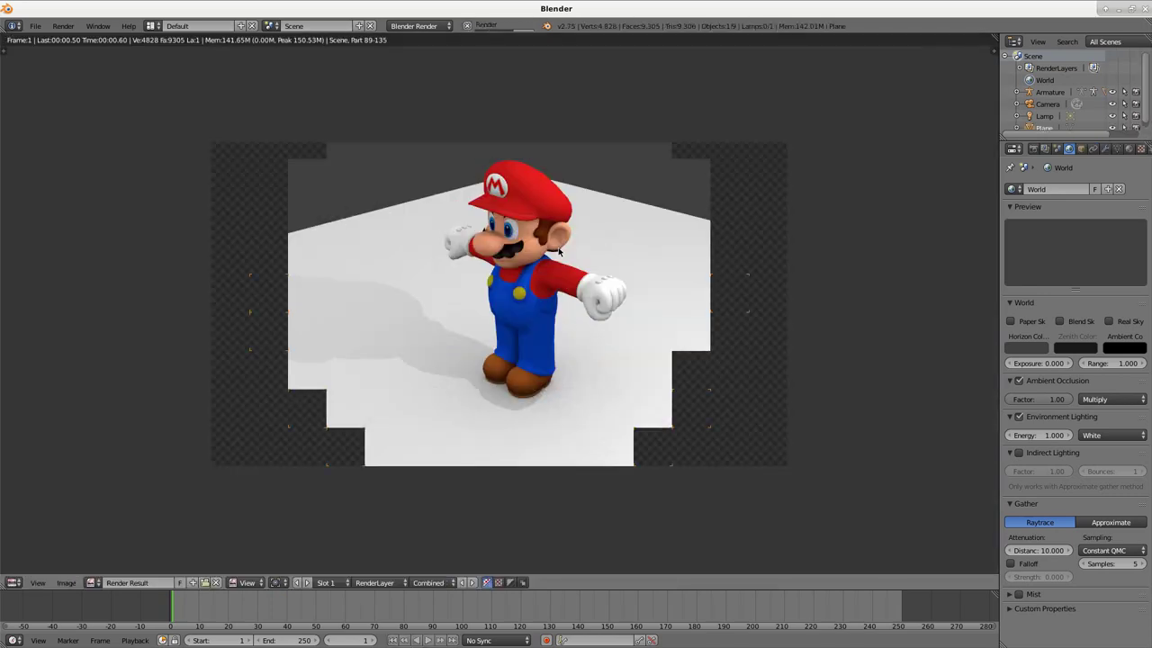
pyautogui.press('Escape')
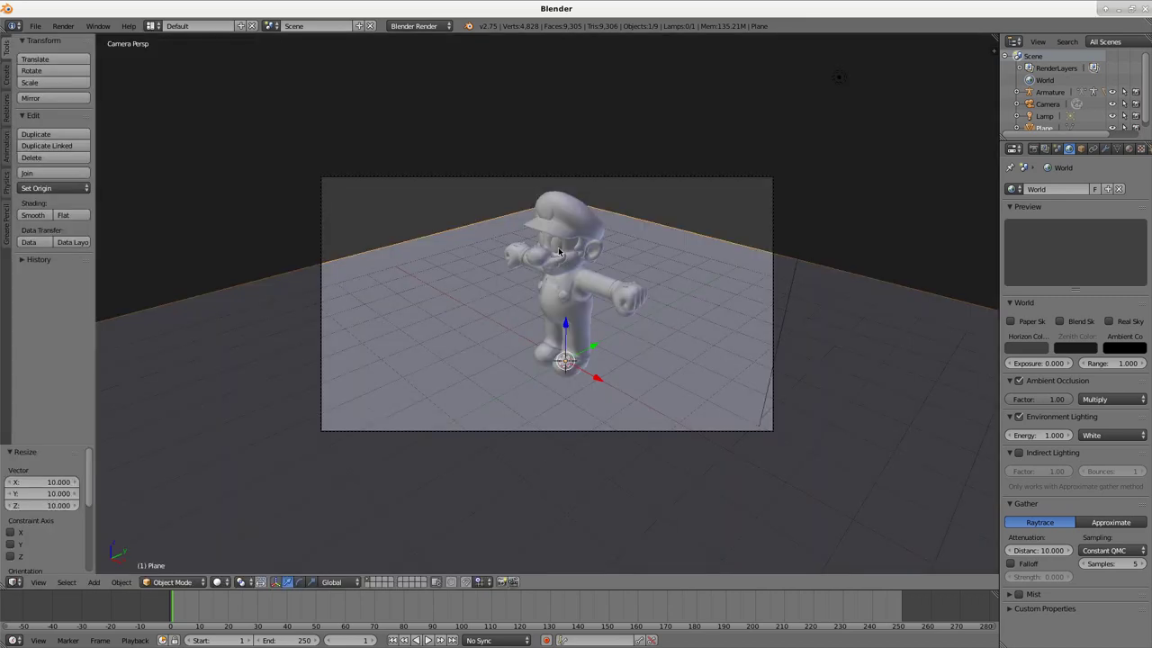
# Raise the world horizon colour's value to full white and render Mario against it
pyautogui.click(1025, 348)
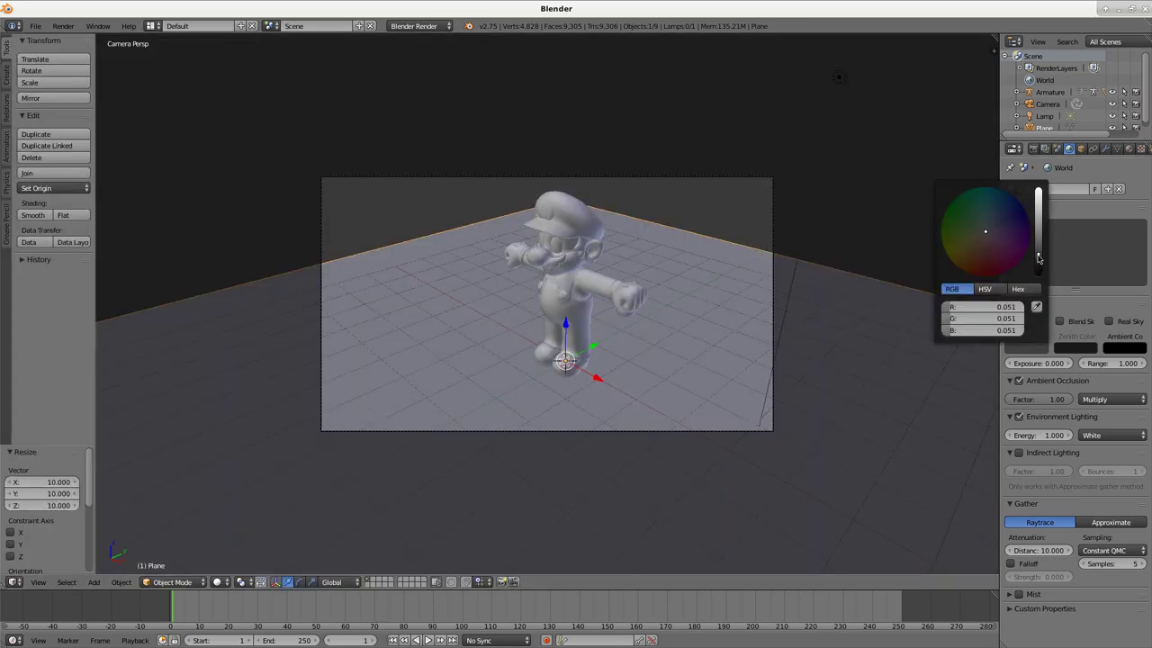
pyautogui.moveTo(1038, 266); pyautogui.dragTo(1038, 191)
pyautogui.press('F12')
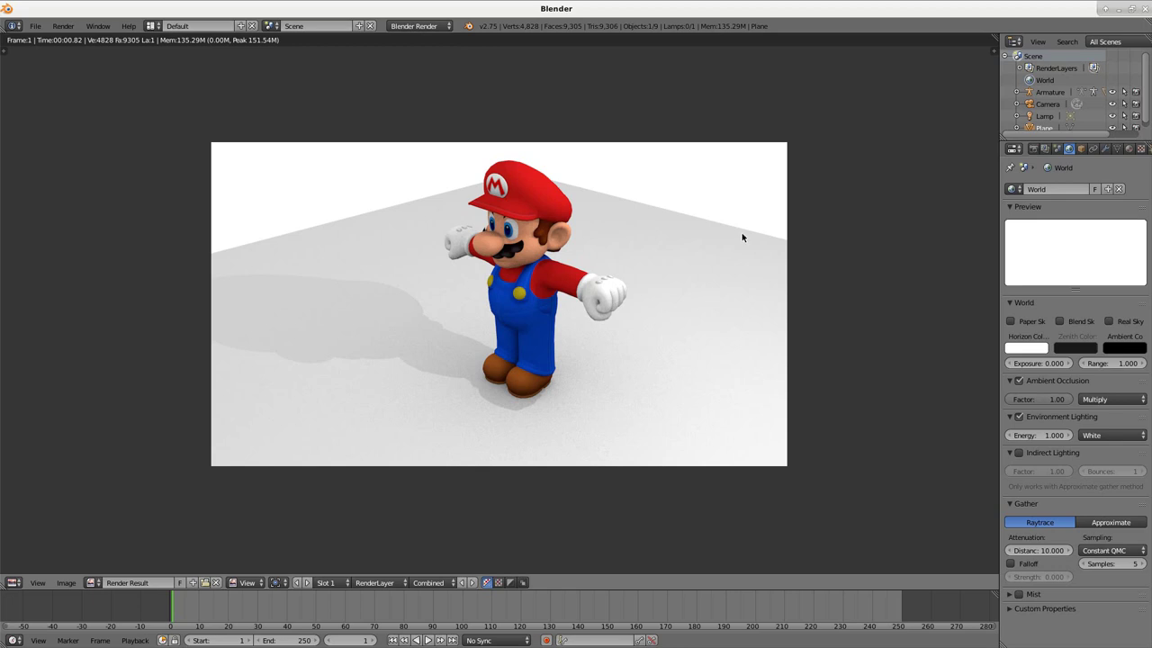
pyautogui.press('Escape')
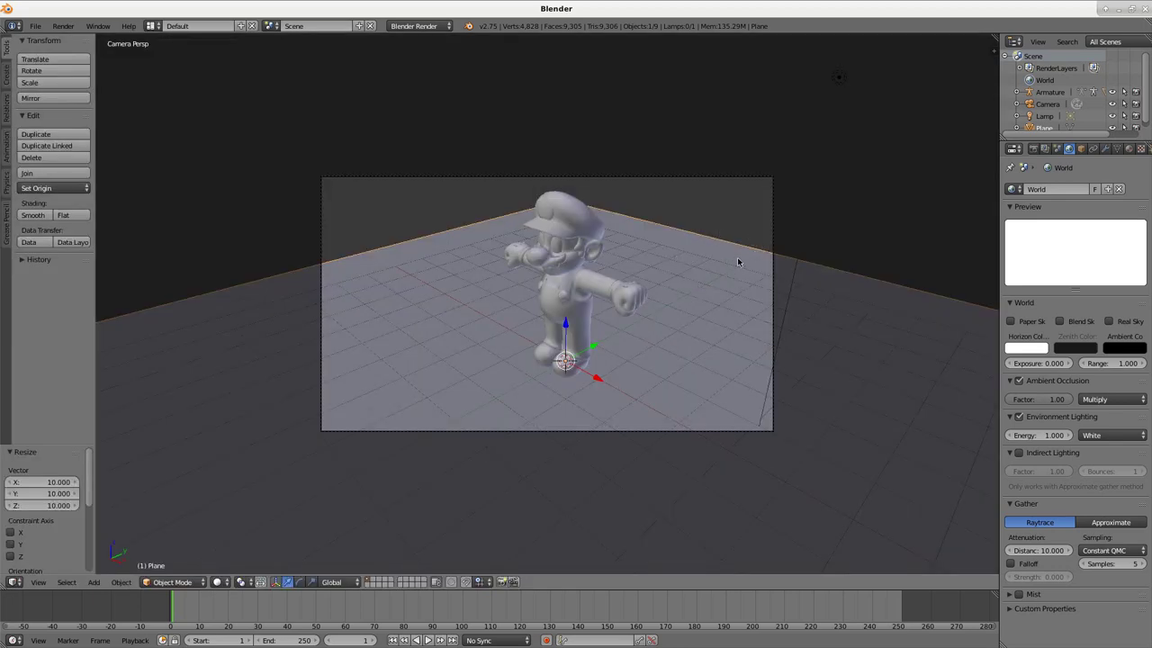
# Give the ground plane a new material with Shadows Only enabled, then test-render
pyautogui.click(1130, 148)
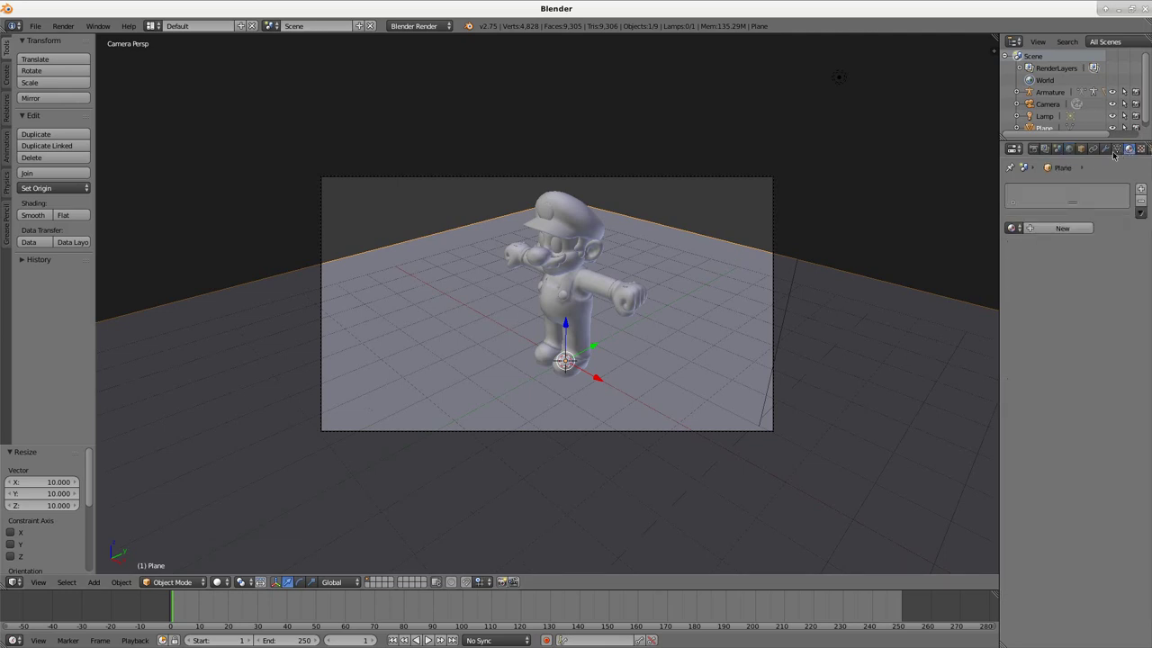
pyautogui.click(1061, 228)
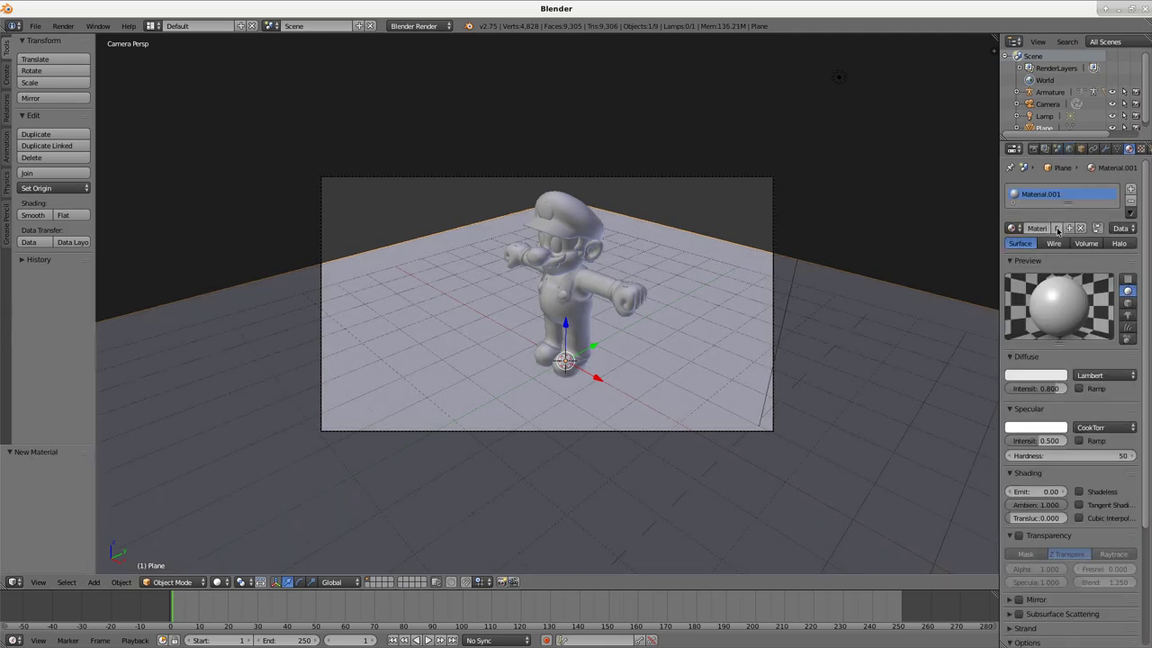
pyautogui.scroll(-5, 1062, 342)
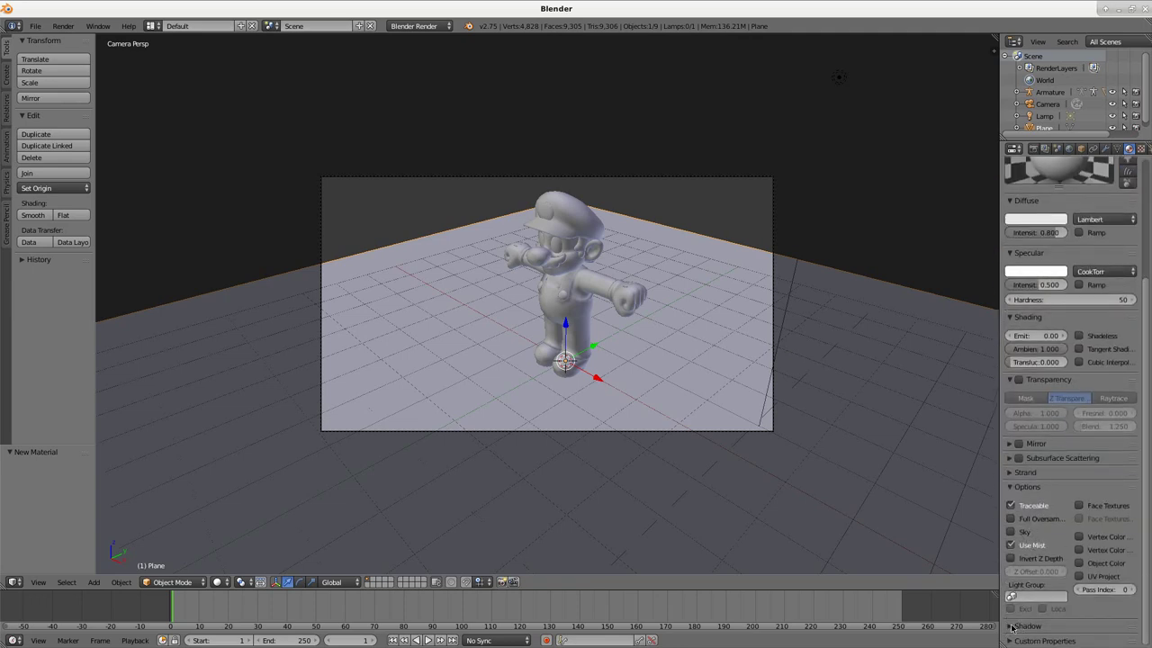
pyautogui.scroll(-3, 1044, 610)
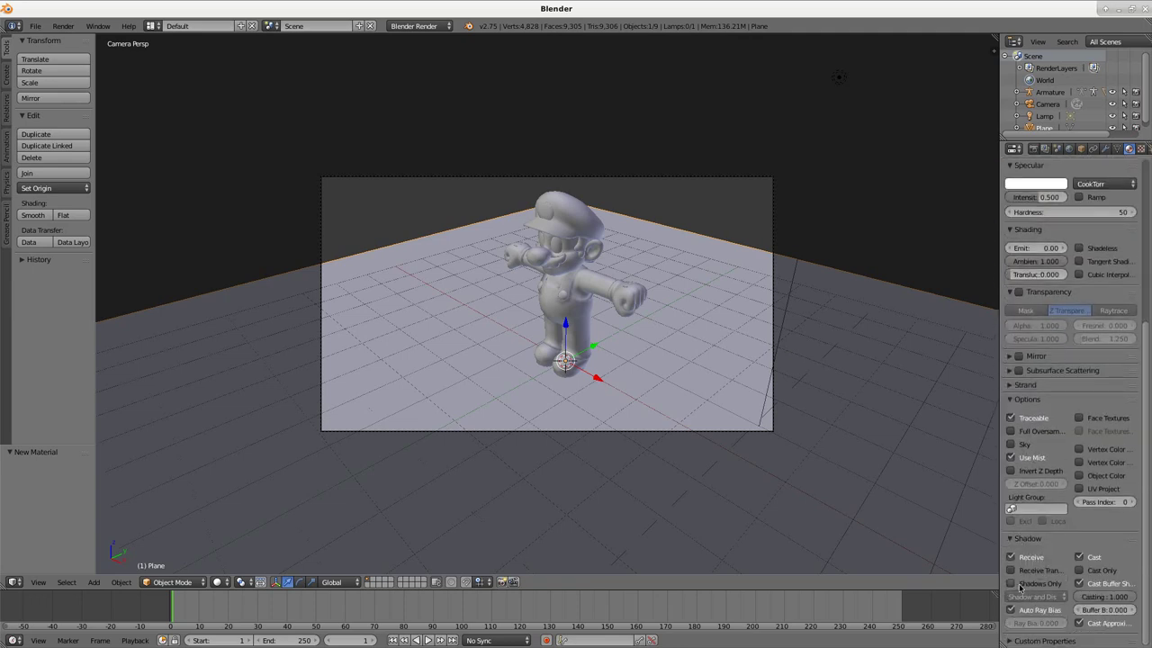
pyautogui.click(1011, 583)
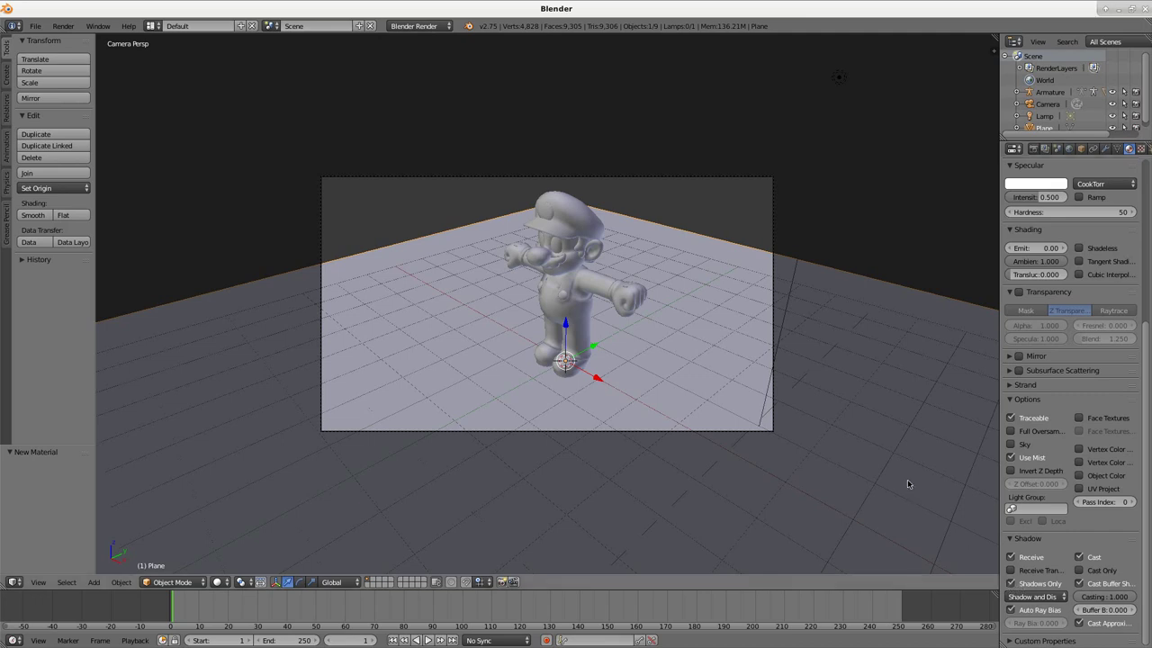
pyautogui.press('F12')
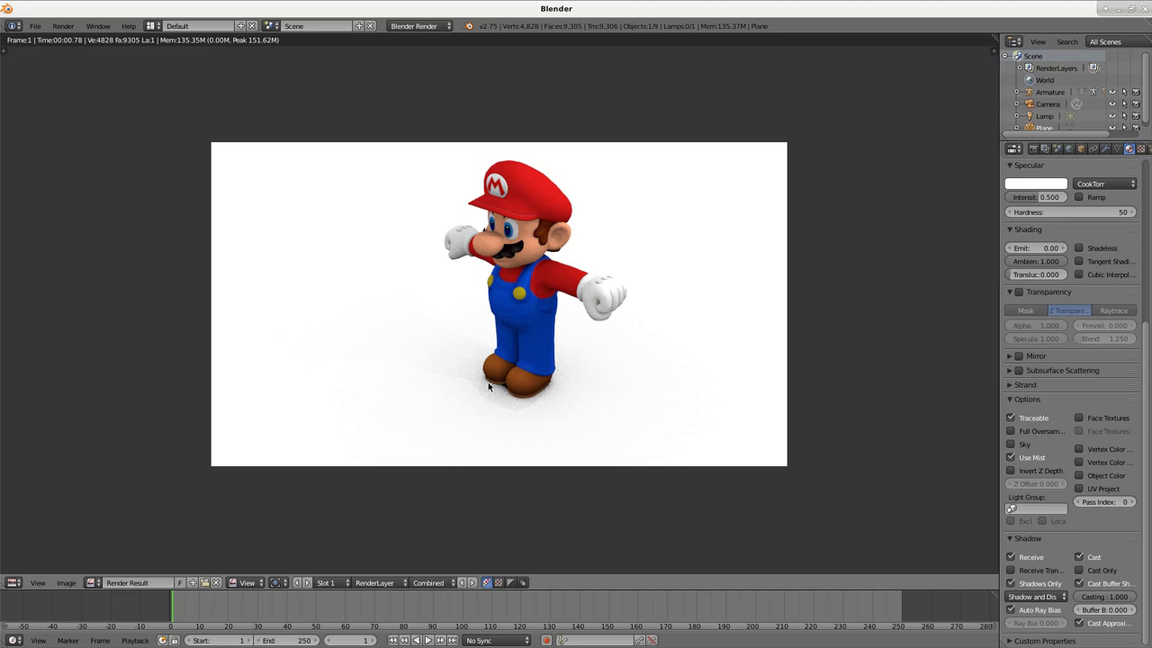
pyautogui.press('Escape')
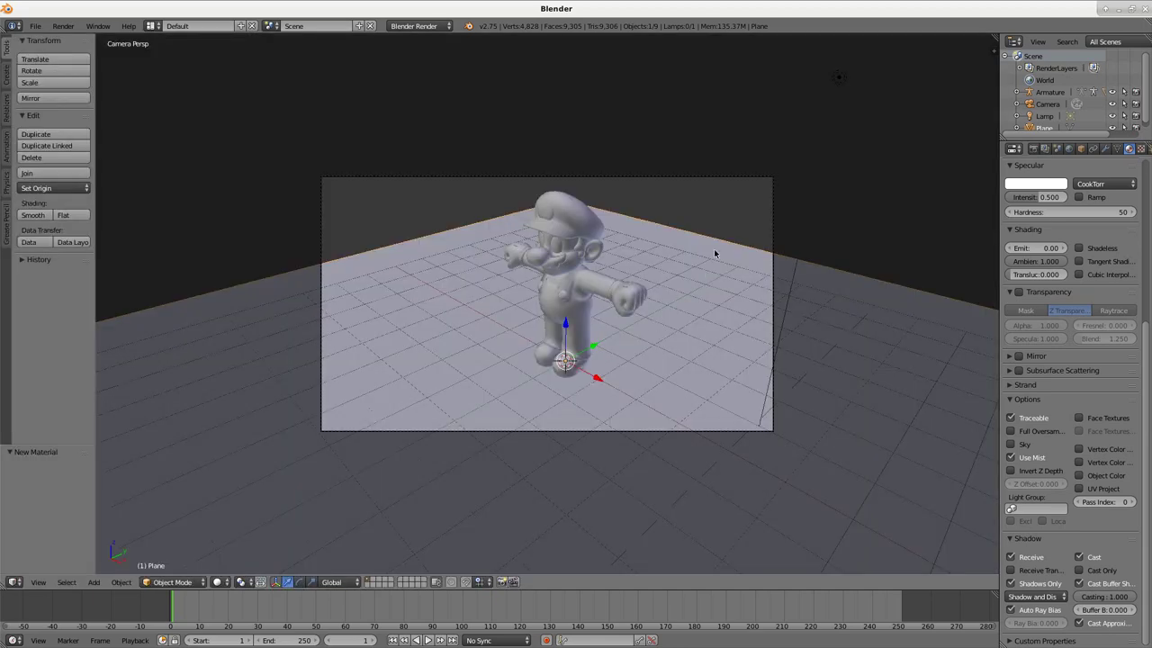
pyautogui.press('x')
pyautogui.click(714, 249)
pyautogui.press('F12')
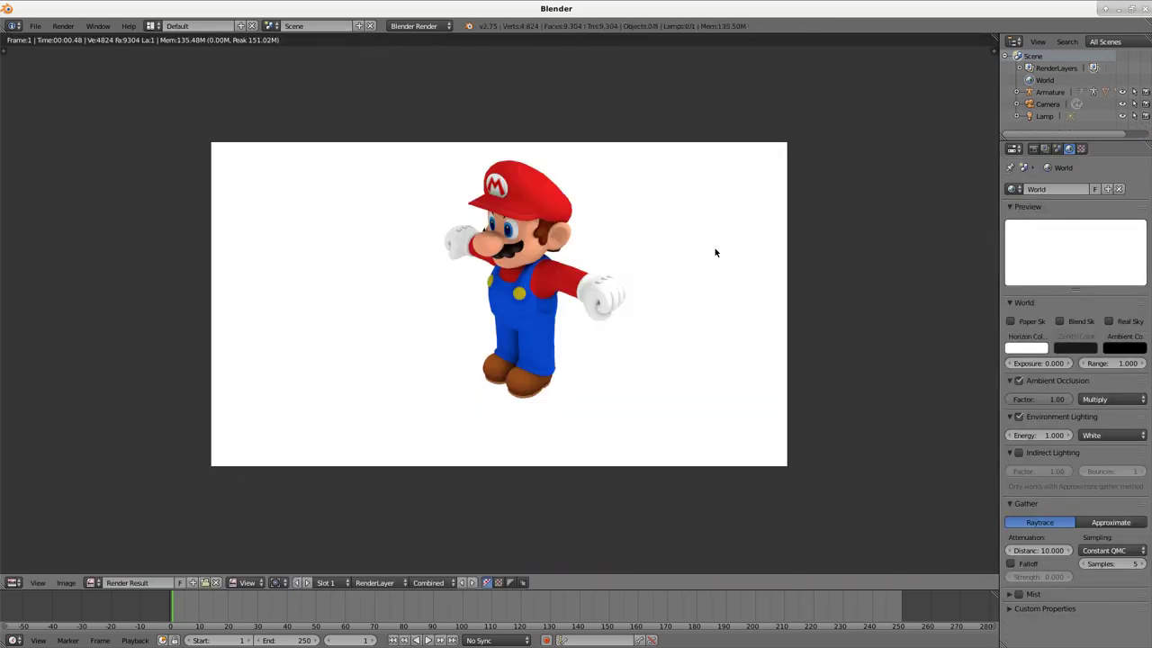
pyautogui.press('Escape')
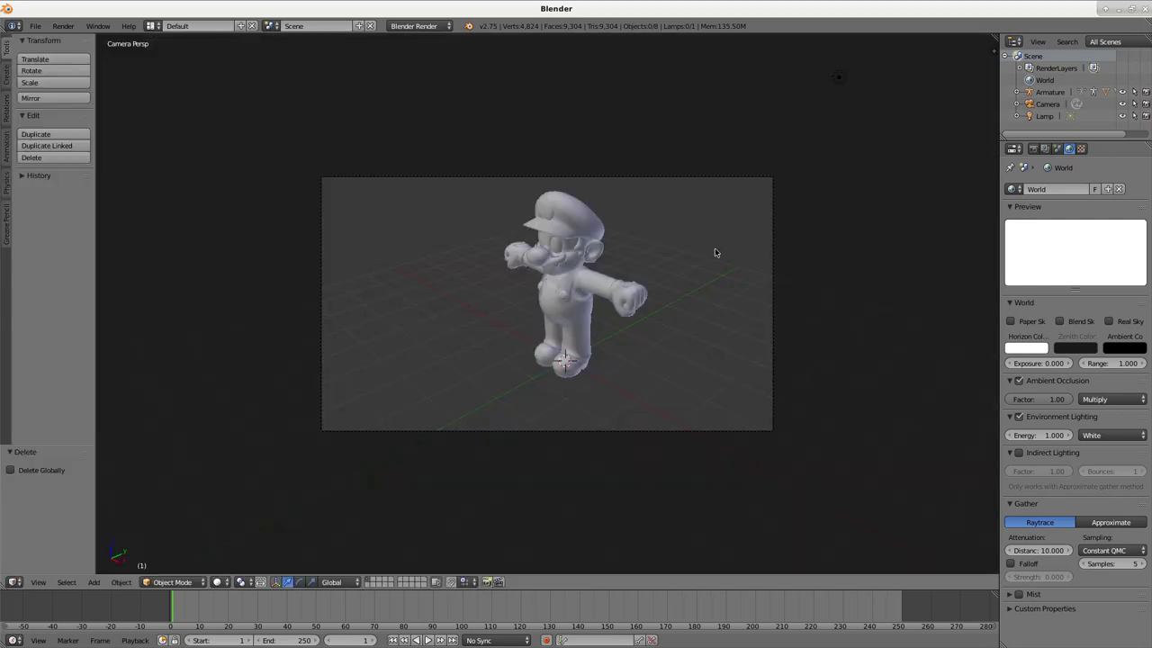
pyautogui.hotkey('ctrl', 'z')
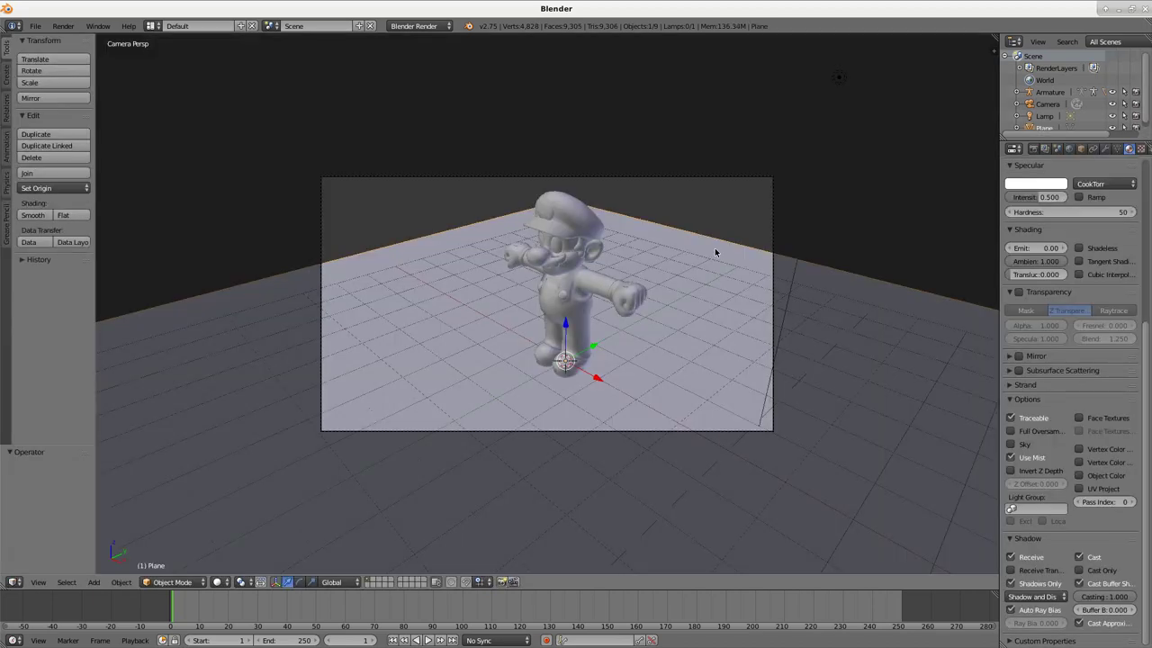
pyautogui.press('F12')
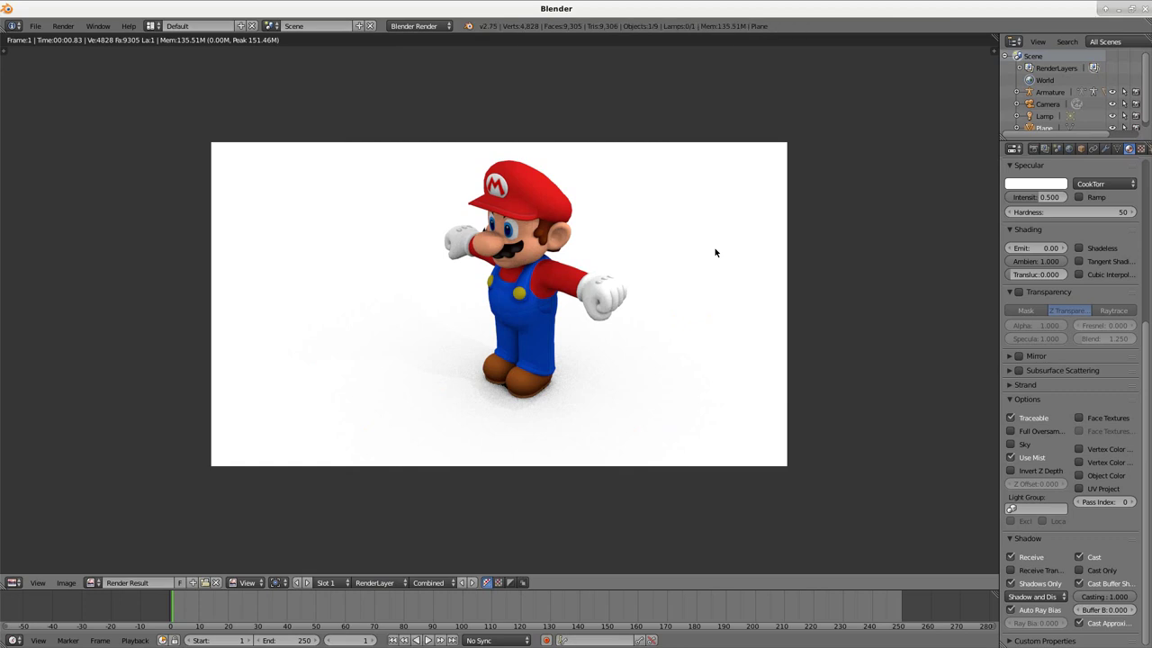
pyautogui.scroll(4, 522, 405)
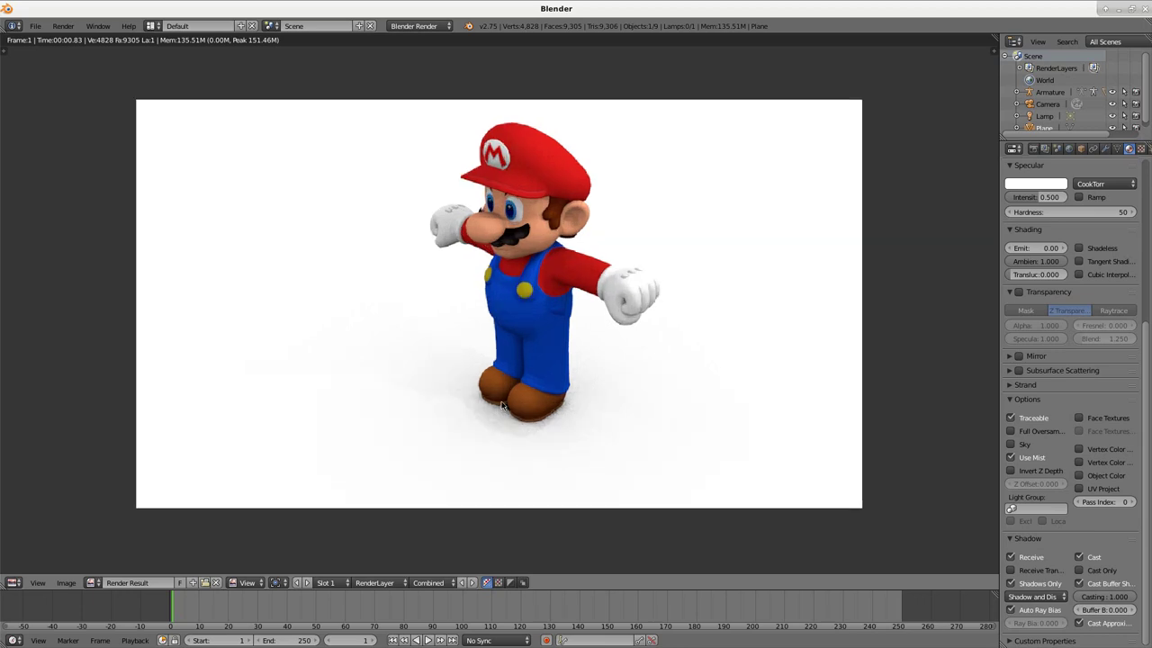
pyautogui.scroll(-1, 531, 425)
pyautogui.scroll(1, 531, 331)
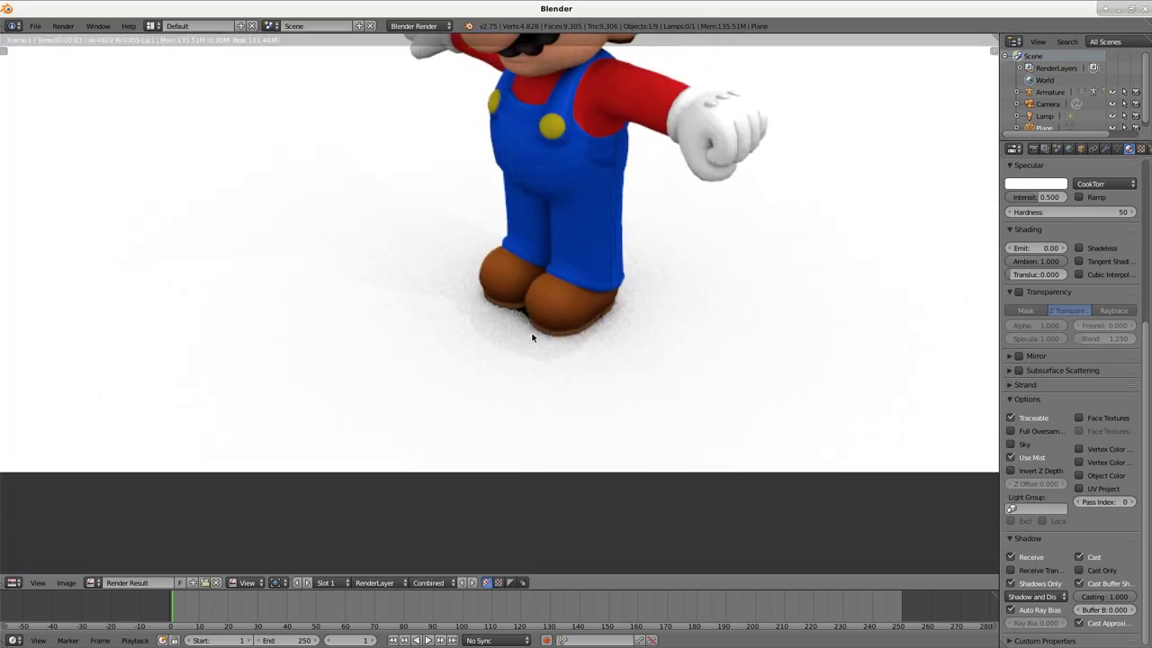
pyautogui.scroll(-5, 669, 297)
pyautogui.press('Escape')
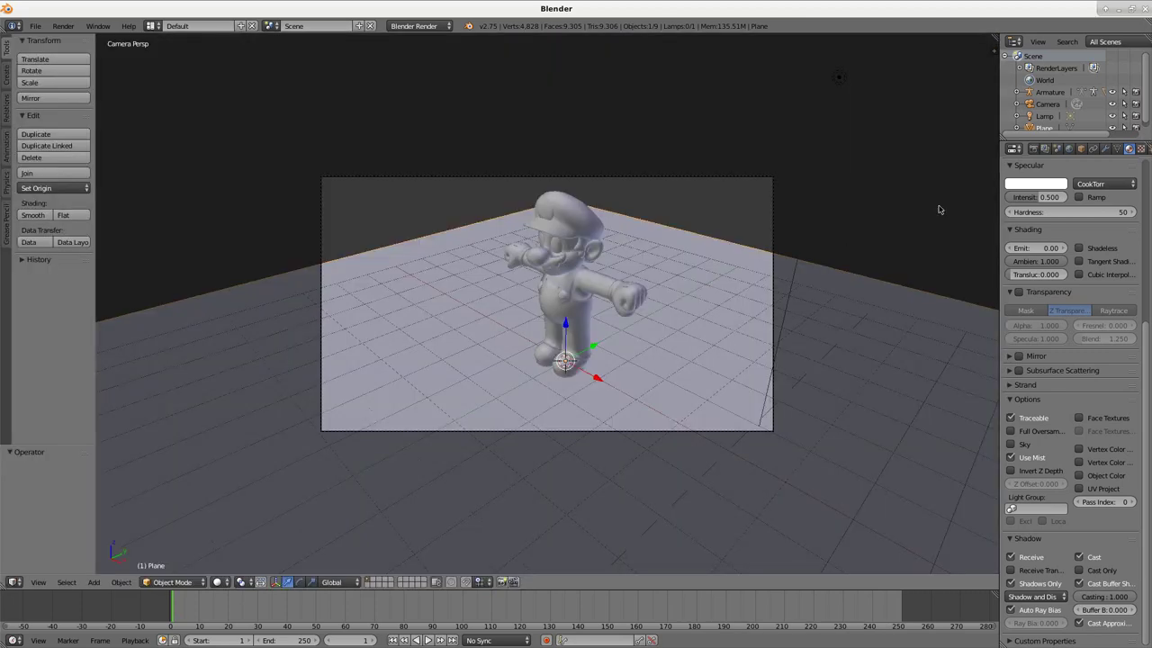
# Raise the world Gather Samples from 5 to 20 and render to check the smoother shadow
pyautogui.click(1070, 150)
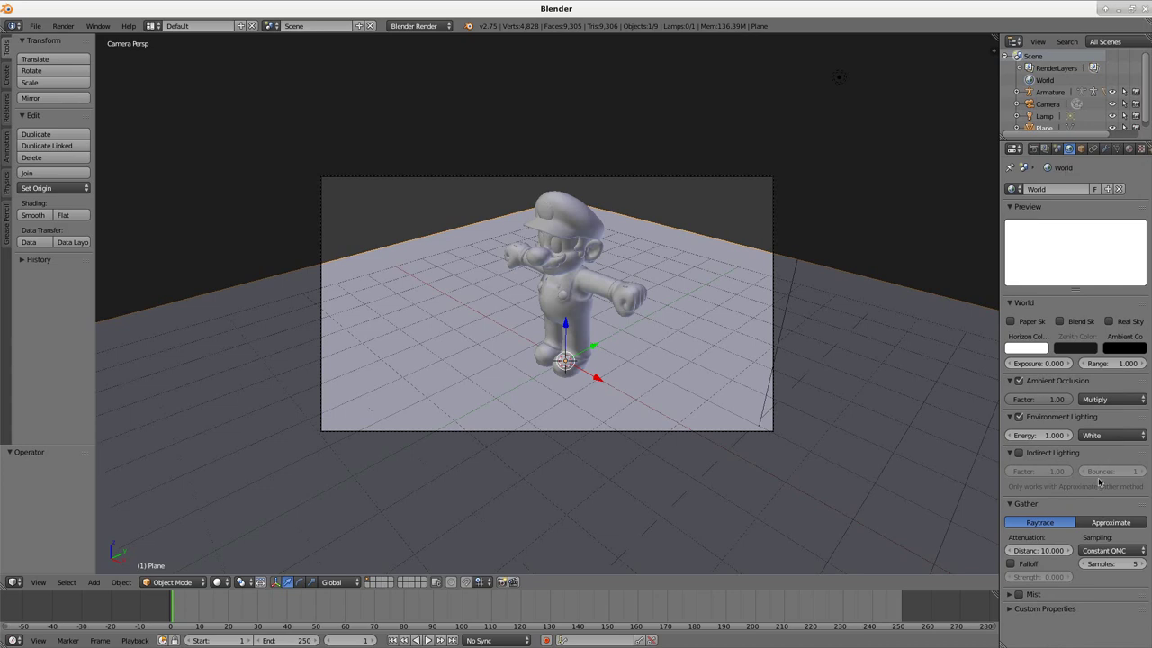
pyautogui.click(1125, 564)
pyautogui.write('20')
pyautogui.press('Return')
pyautogui.press('F12')
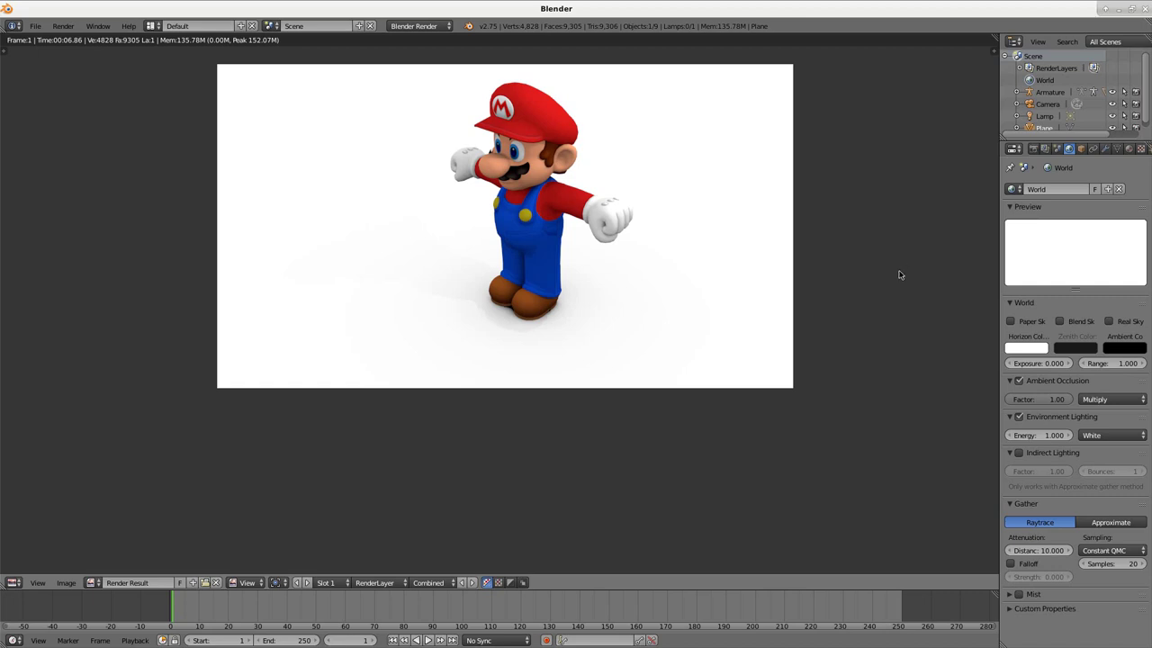
pyautogui.scroll(-1, 593, 263)
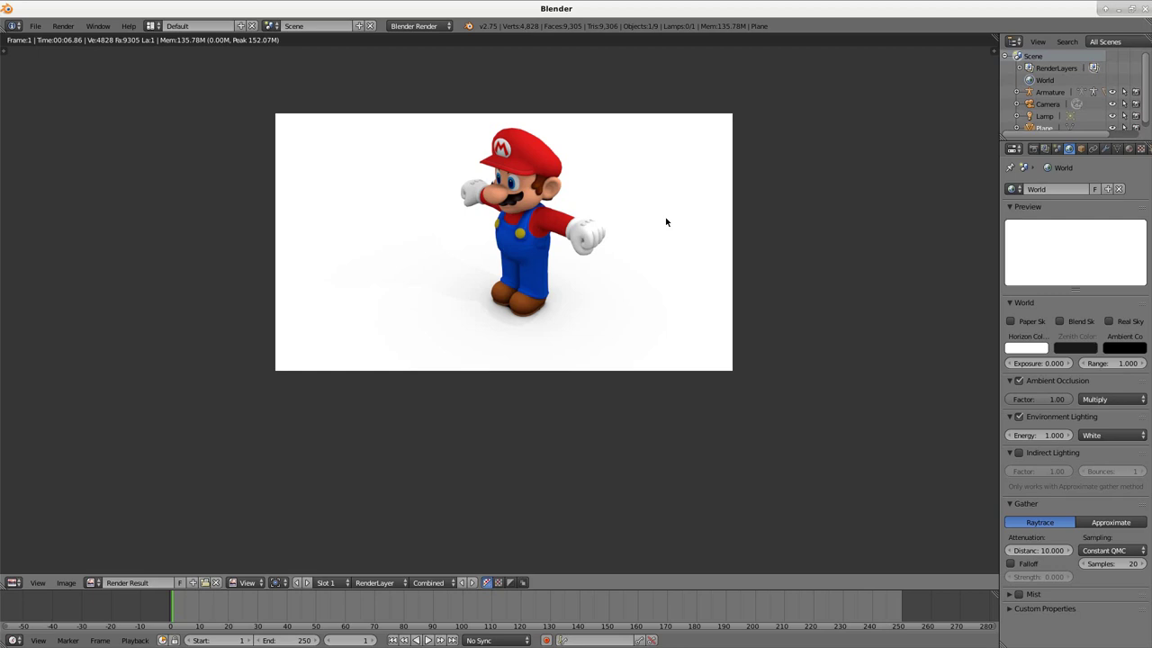
pyautogui.press('Escape')
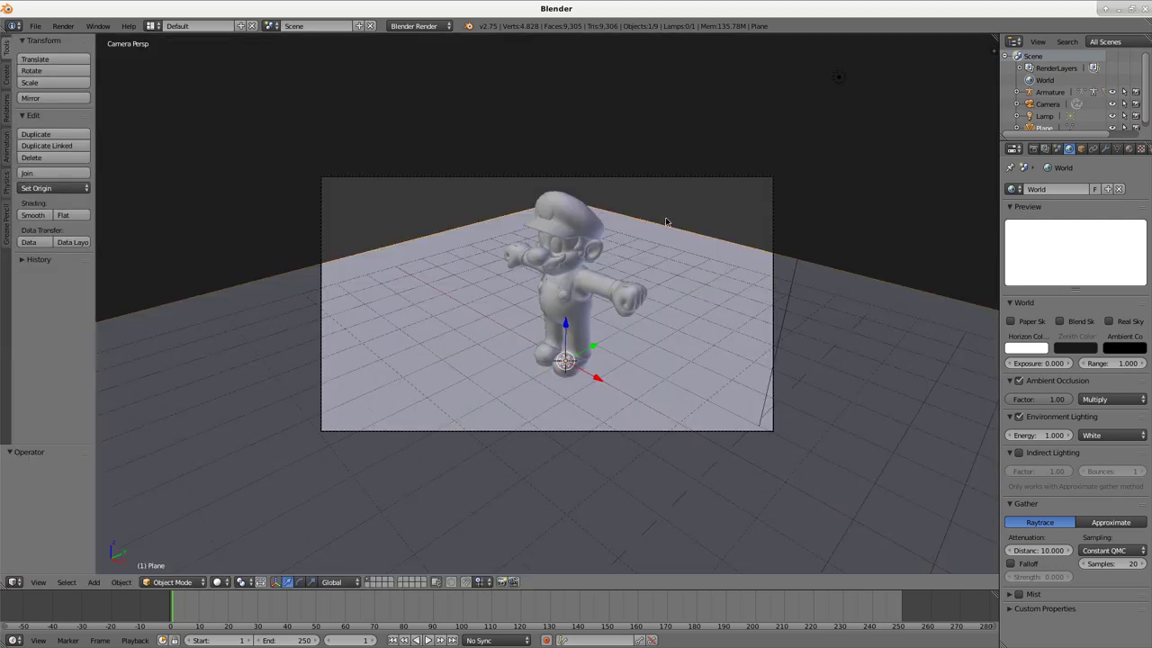
pyautogui.click(36, 25)
pyautogui.moveTo(68, 244)
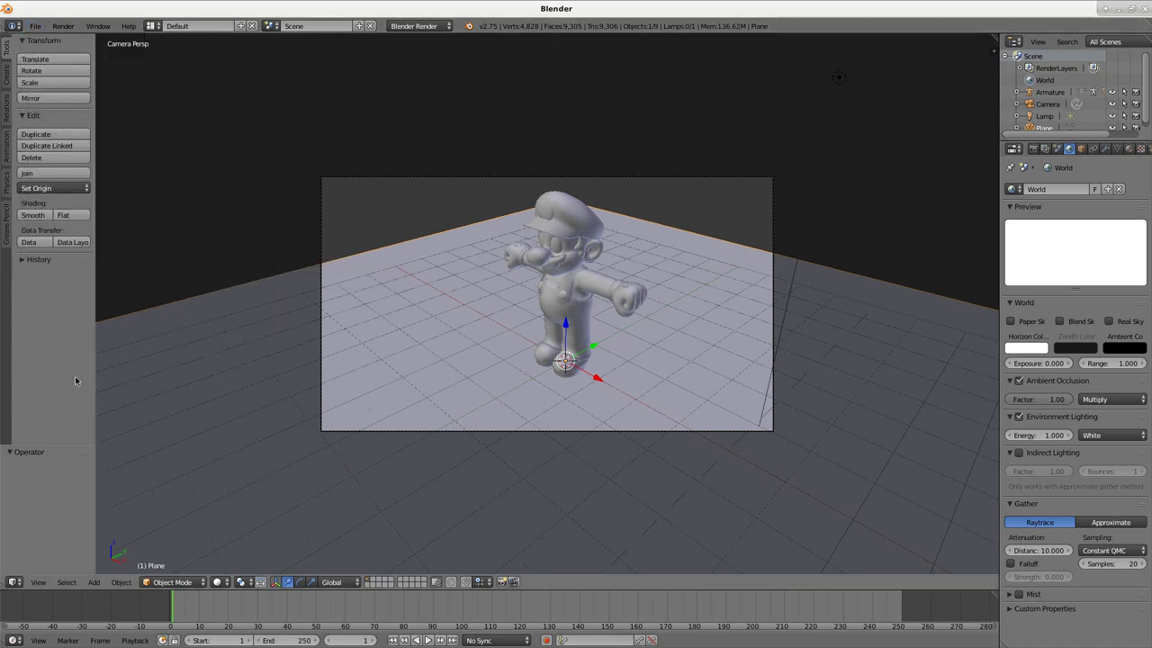
pyautogui.click(36, 25)
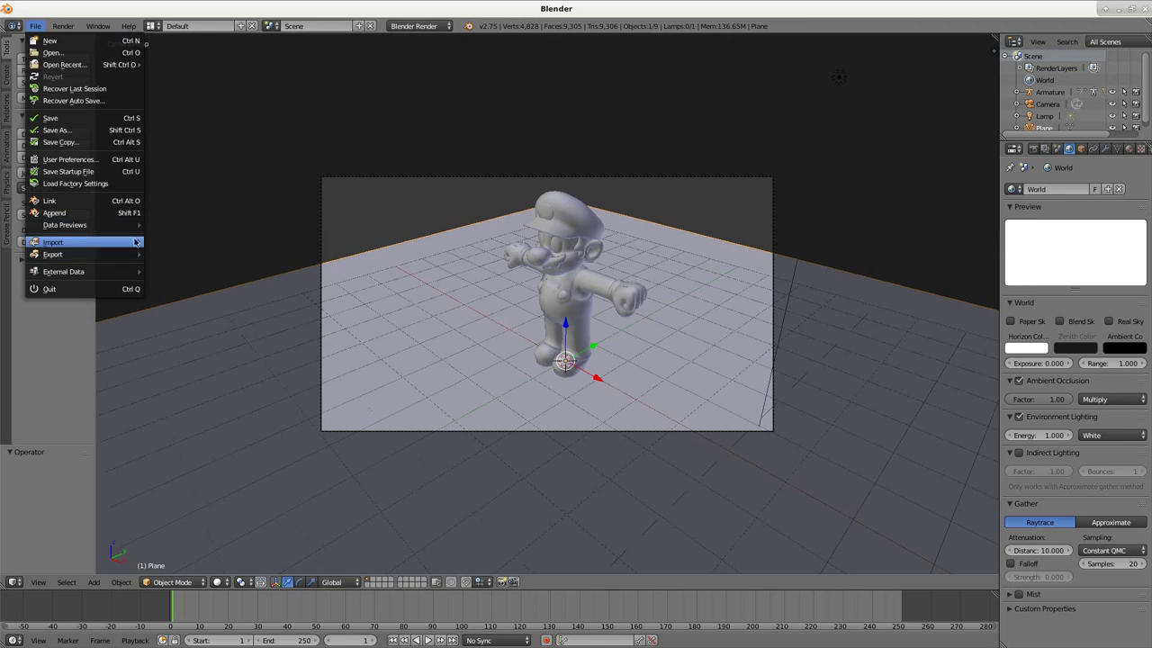
pyautogui.moveTo(137, 243)
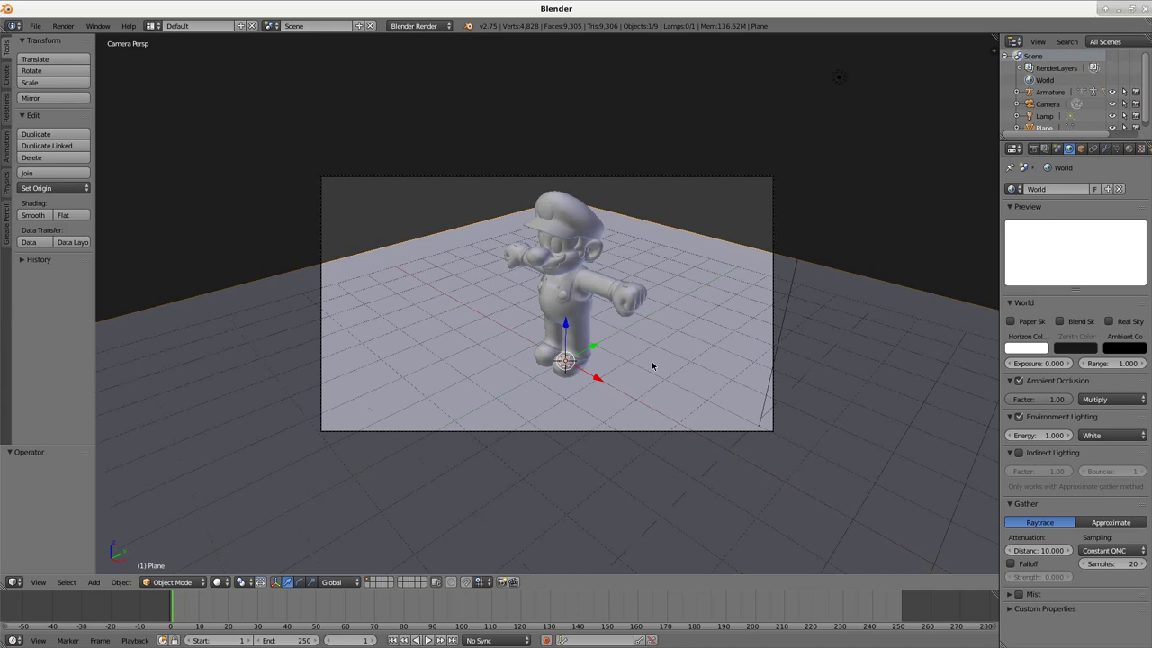
# Render the final image, then zoom and pan the Render Result to inspect it
pyautogui.press('F12')
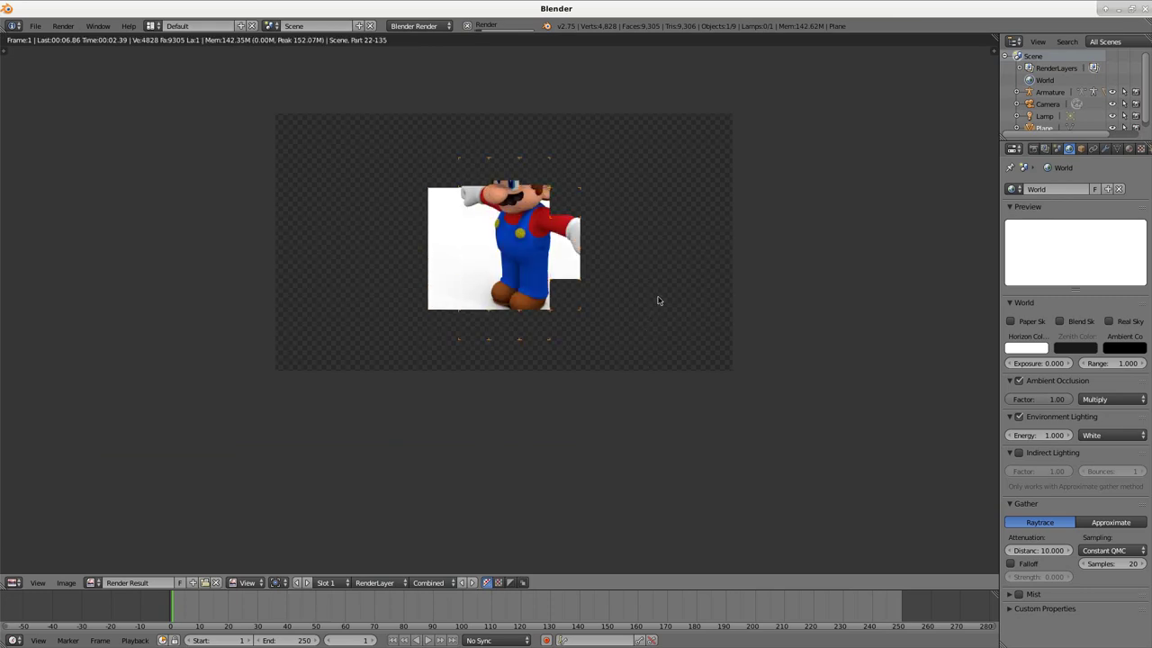
pyautogui.scroll(1, 658, 300)
pyautogui.moveTo(774, 180); pyautogui.dragTo(764, 275, button='middle')
pyautogui.scroll(1, 711, 297)
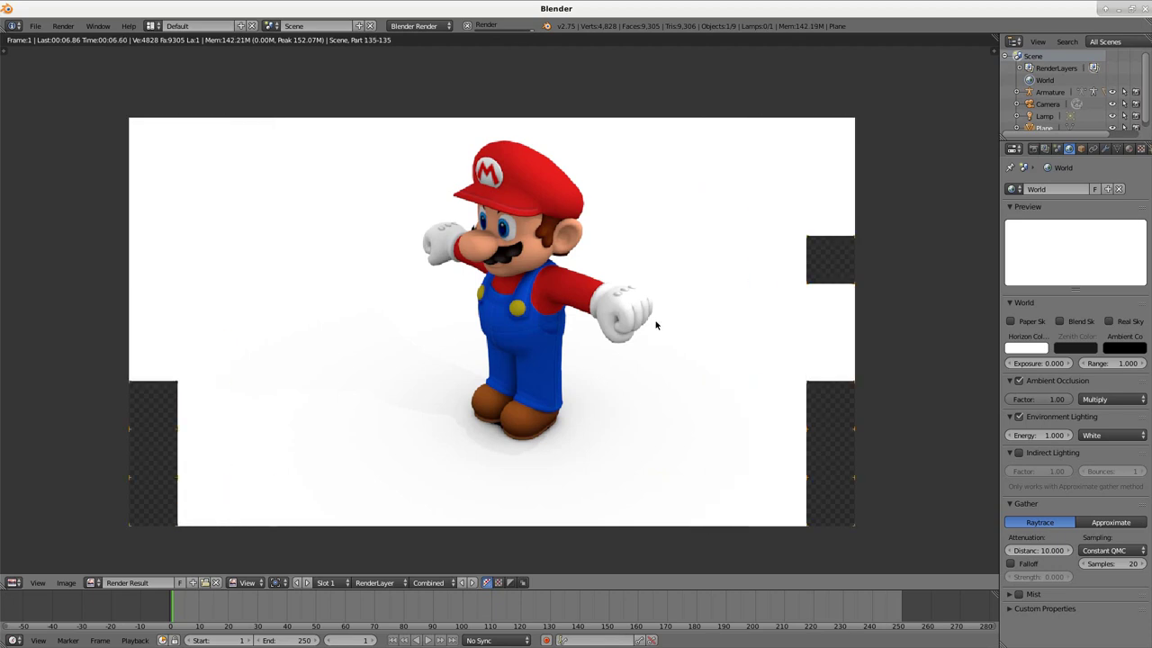
pyautogui.scroll(-1, 738, 322)
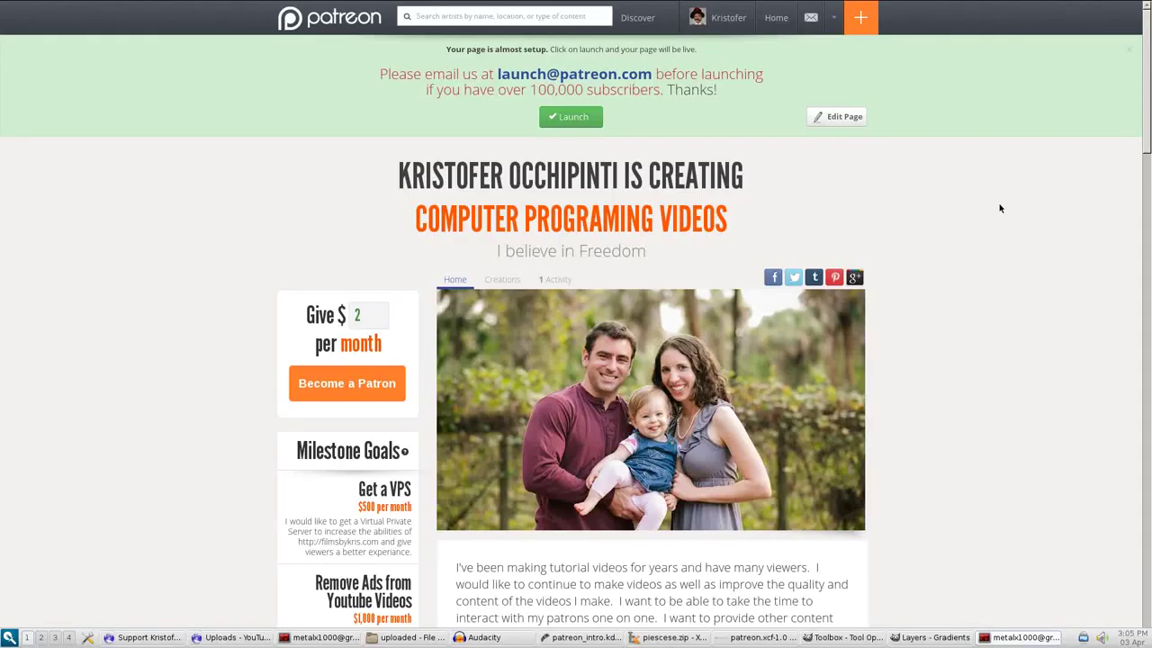
# Scroll to the $25 Google Hangout Invite and $50 DVD reward tiers
pyautogui.scroll(-3, 1000, 208)
pyautogui.scroll(-10, 1000, 208)
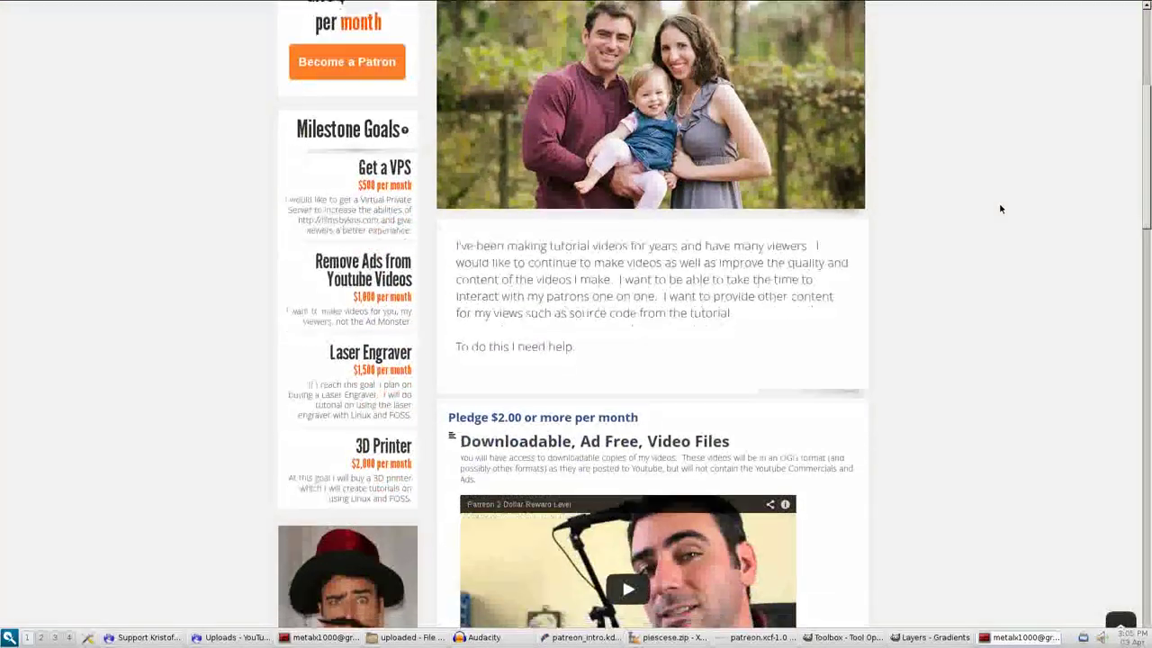
pyautogui.scroll(-8, 1000, 209)
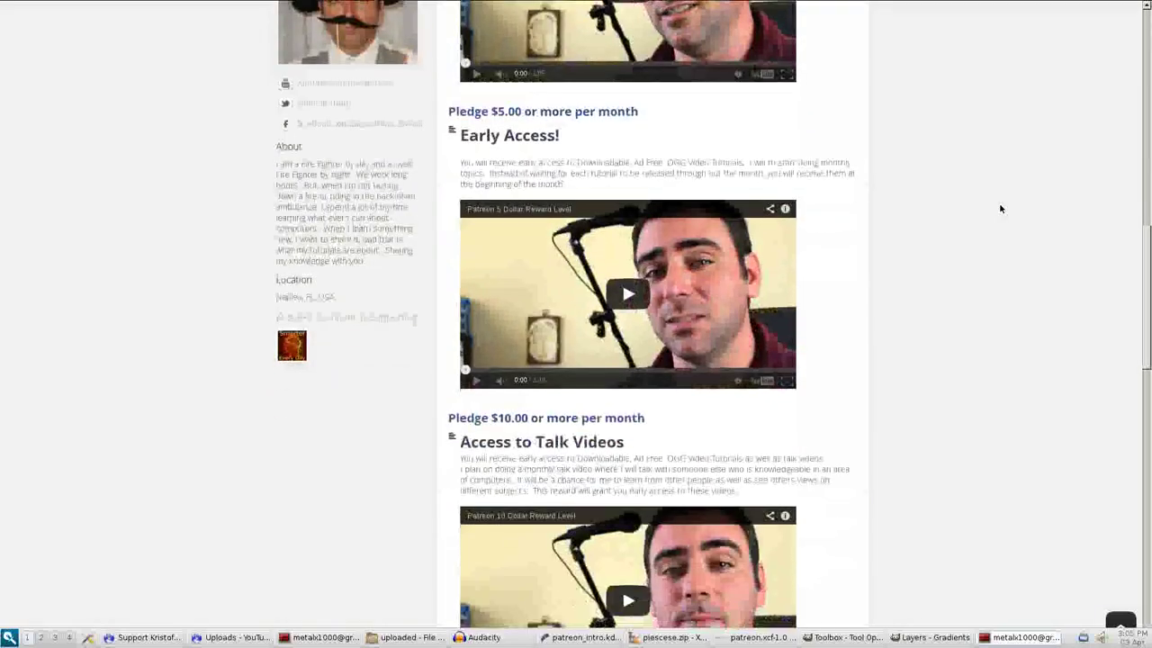
pyautogui.scroll(-3, 1000, 209)
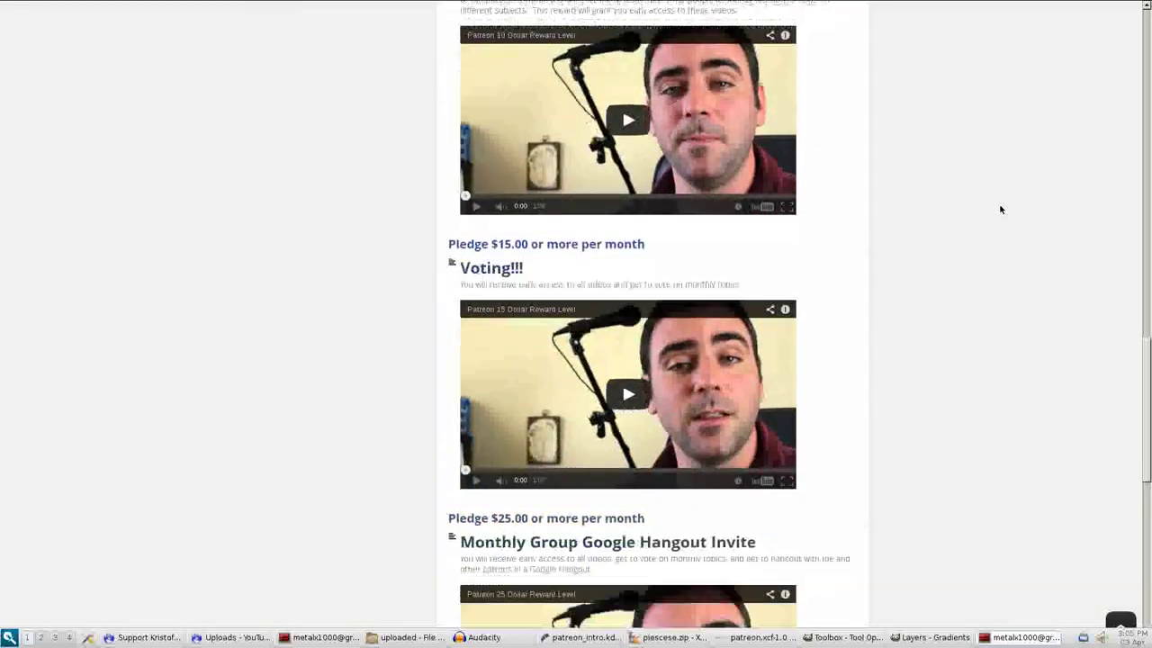
pyautogui.scroll(-5, 1000, 209)
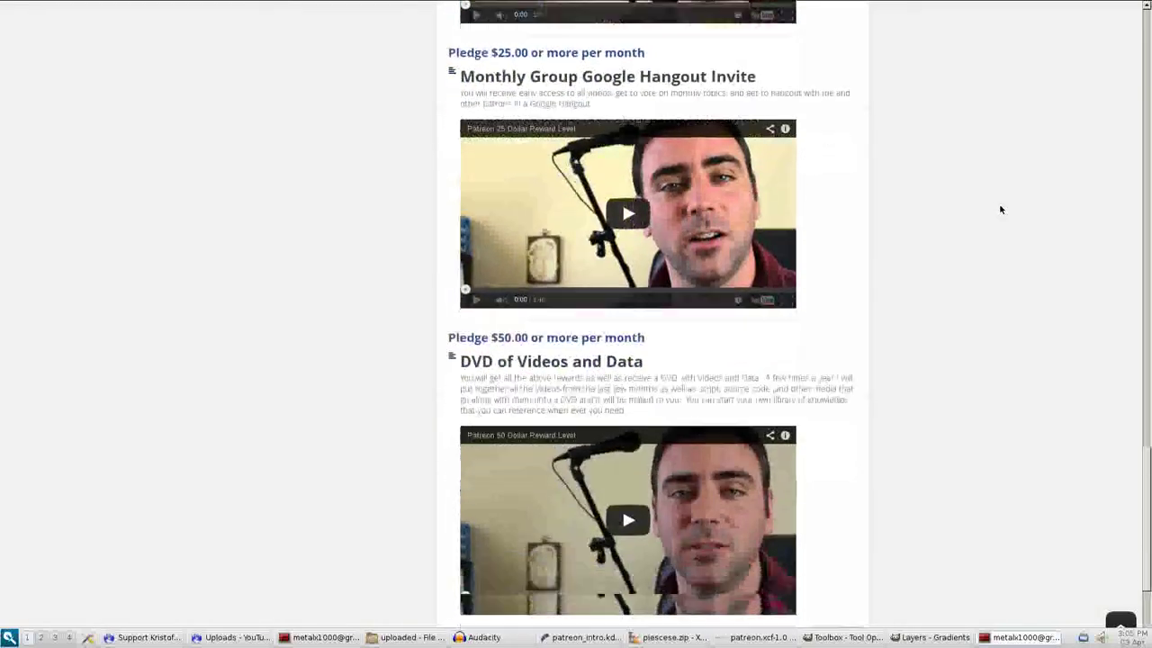